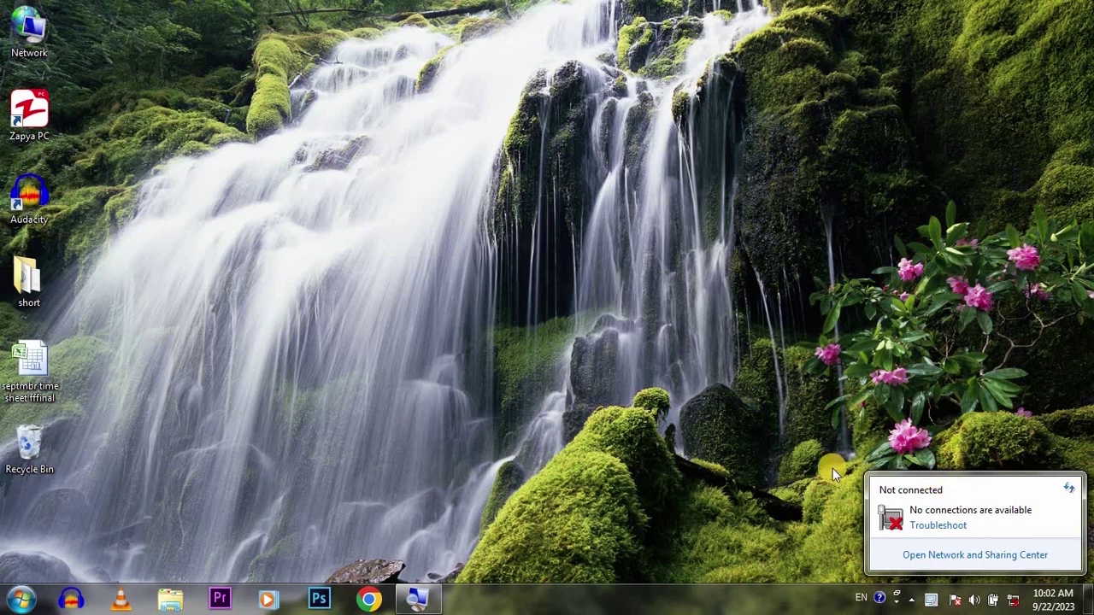
Search the Start menu for 'device mana' and open Device Manager from the results
{"action": "left_click", "coordinate": [20, 603]}
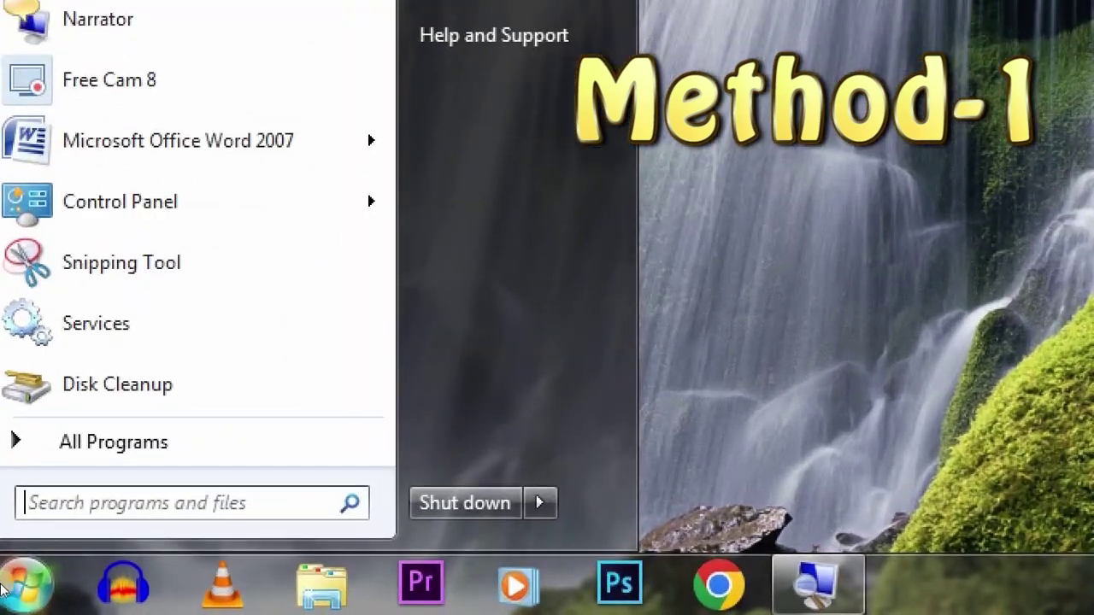
{"action": "type", "text": "d"}
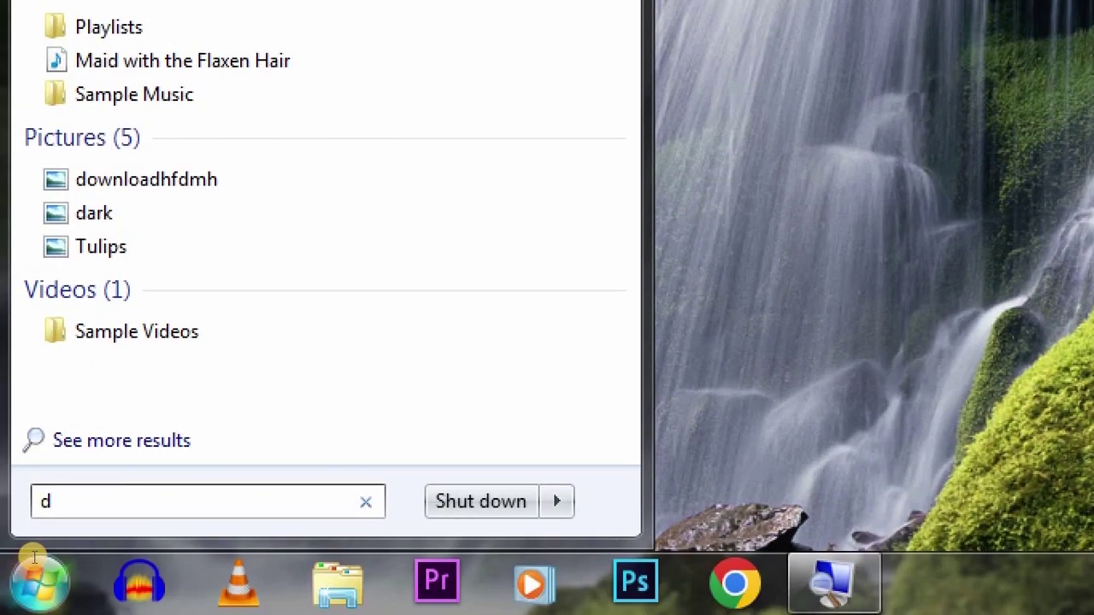
{"action": "type", "text": "evice "}
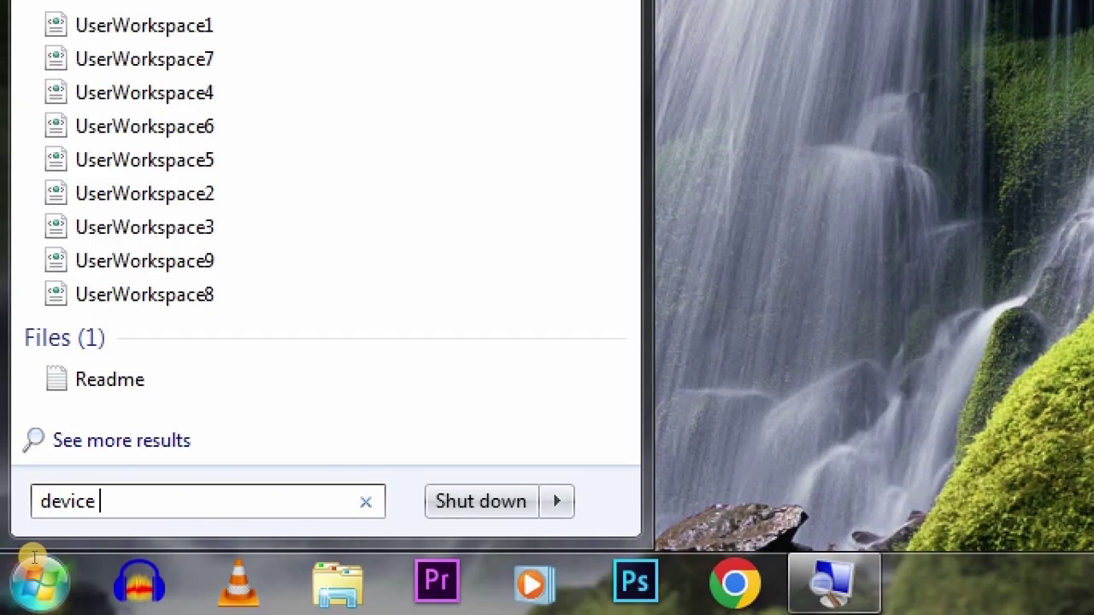
{"action": "type", "text": "mana"}
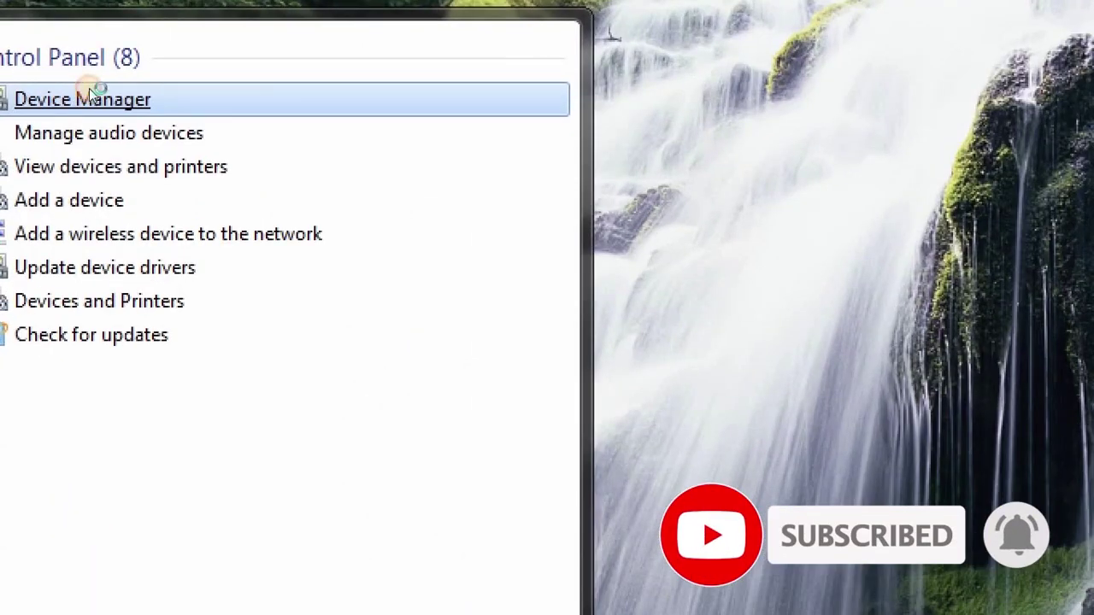
{"action": "left_click", "coordinate": [90, 92]}
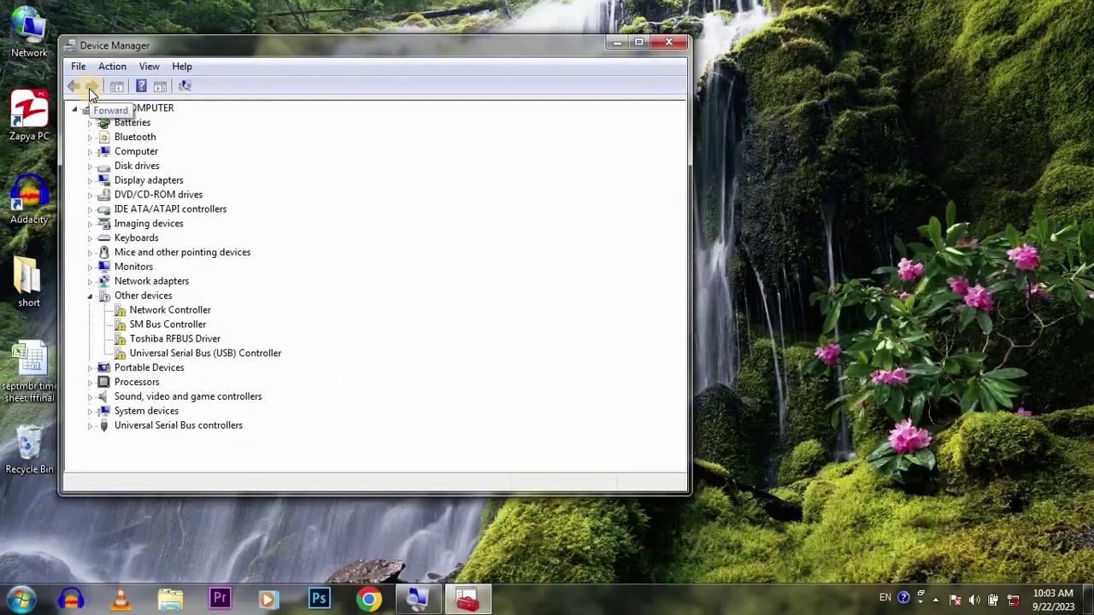
Maximize Device Manager and expand Network adapters to inspect the Realtek PCIe FE Family Controller
{"action": "left_click", "coordinate": [638, 45]}
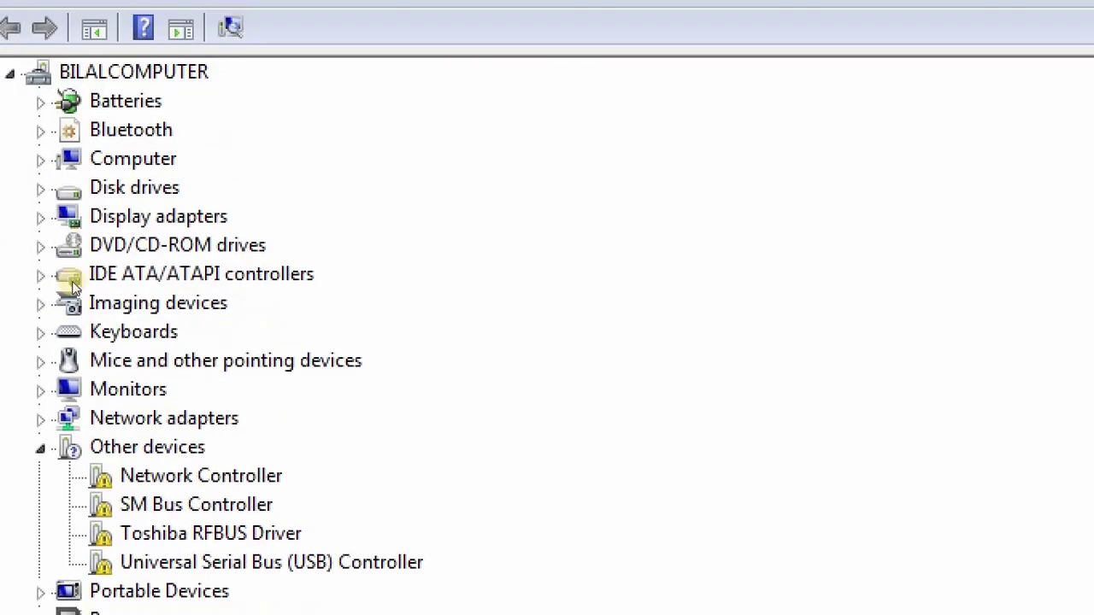
{"action": "key", "text": "n"}
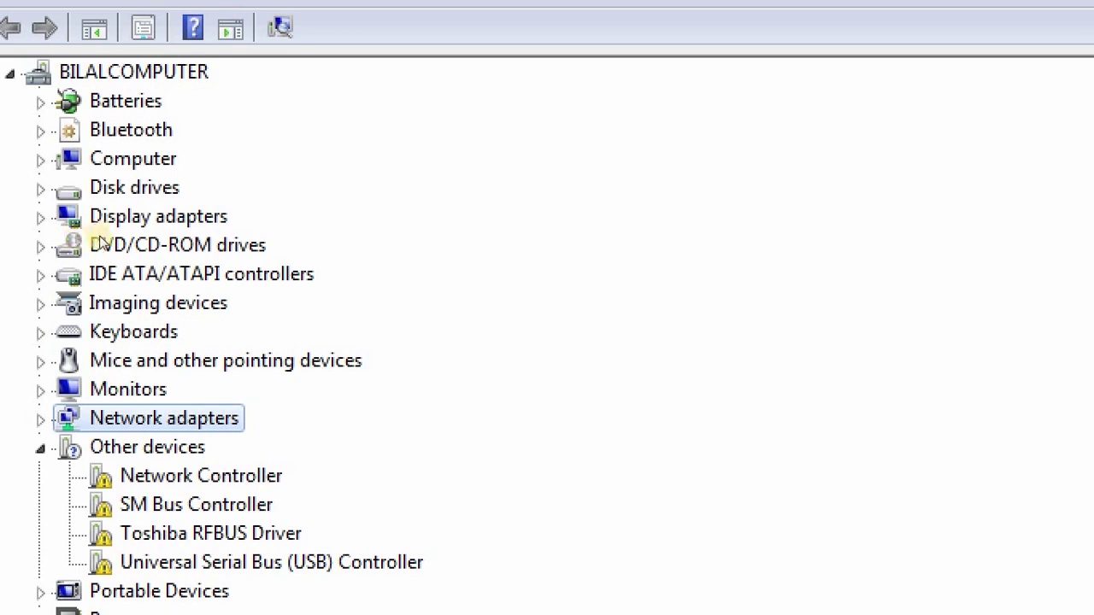
{"action": "key", "text": "Right"}
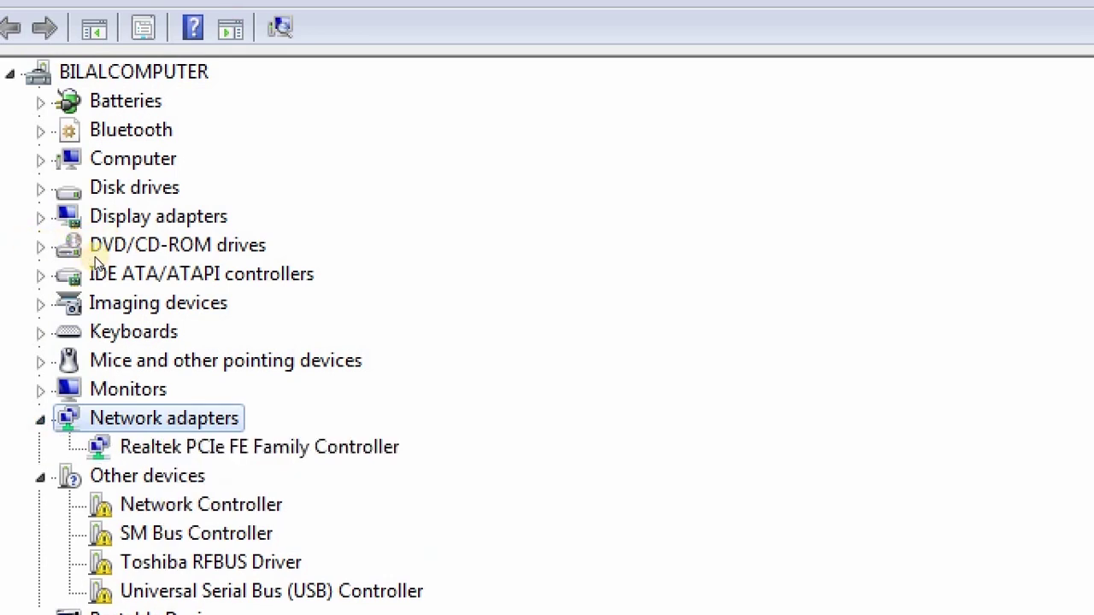
{"action": "key", "text": "Down"}
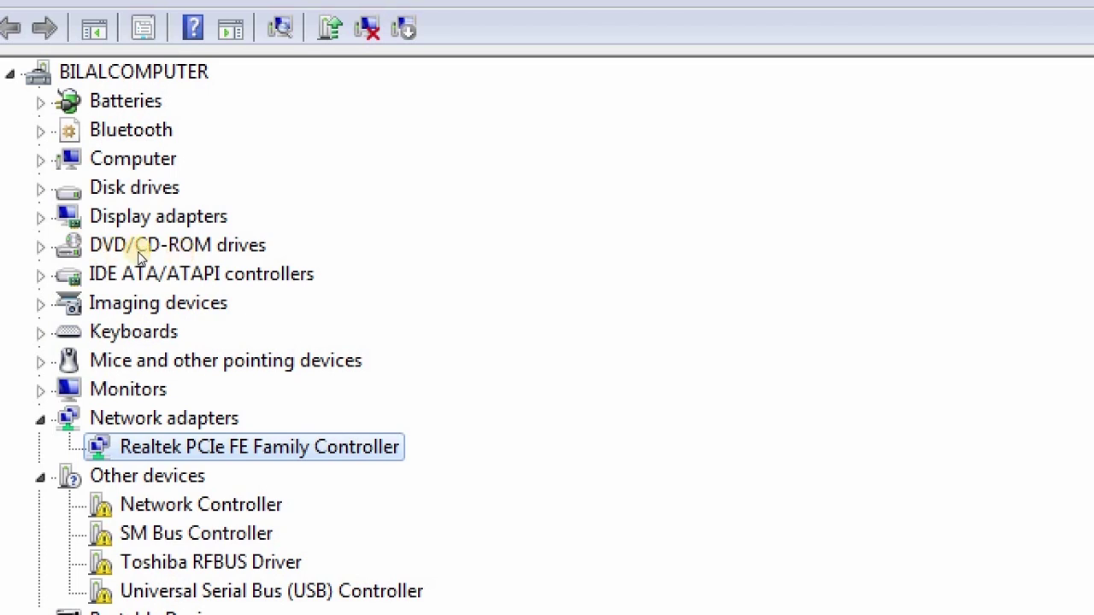
{"action": "key", "text": "Left"}
{"action": "key", "text": "Left"}
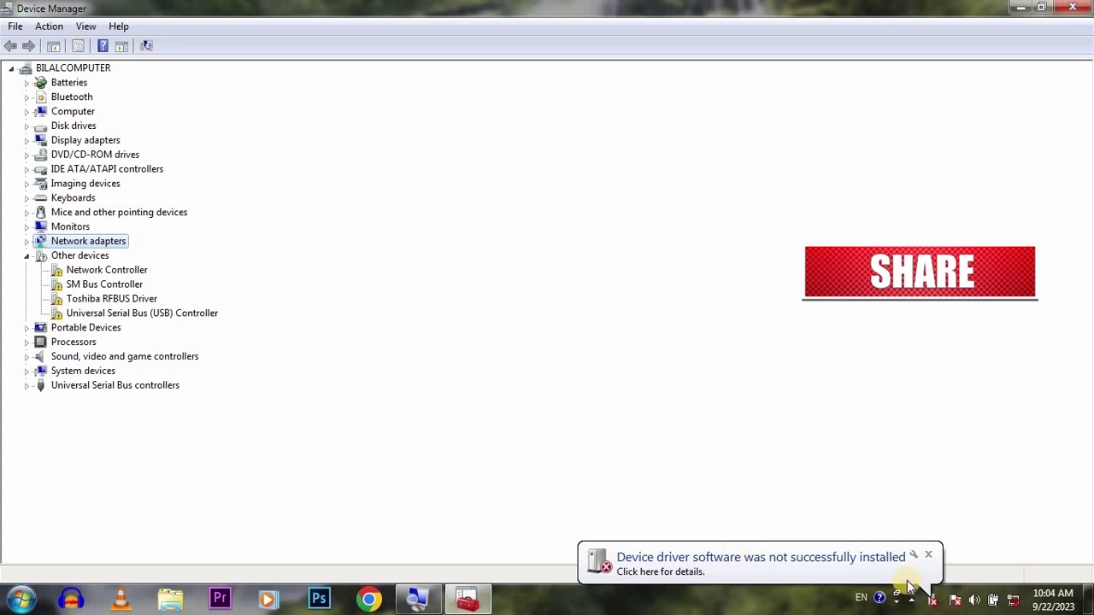
Check the tray network status, which shows the PC is Not connected
{"action": "left_click", "coordinate": [932, 600]}
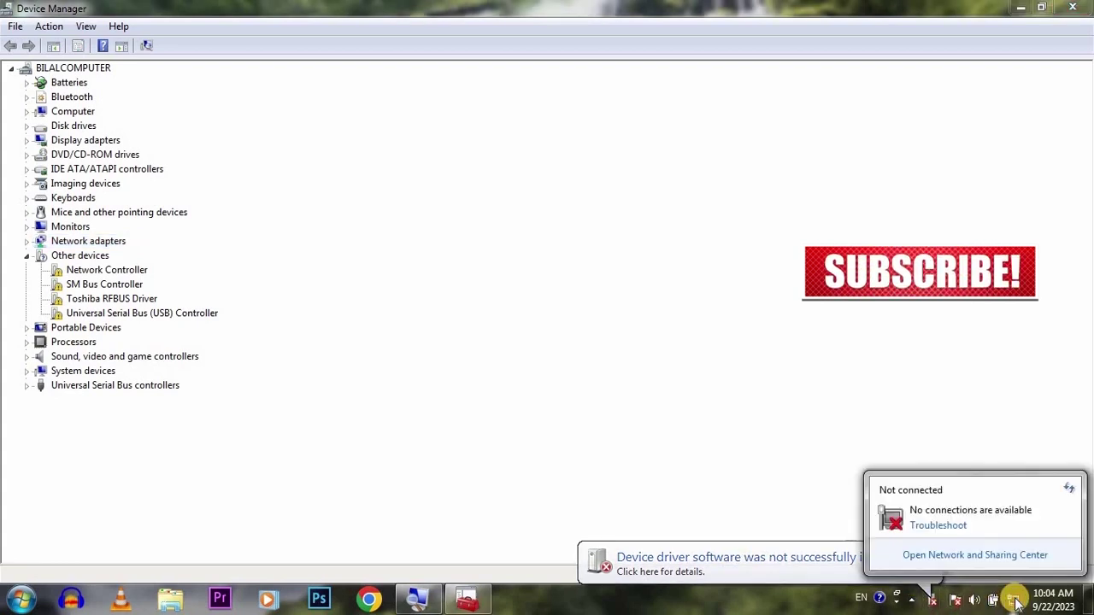
{"action": "left_click", "coordinate": [931, 600]}
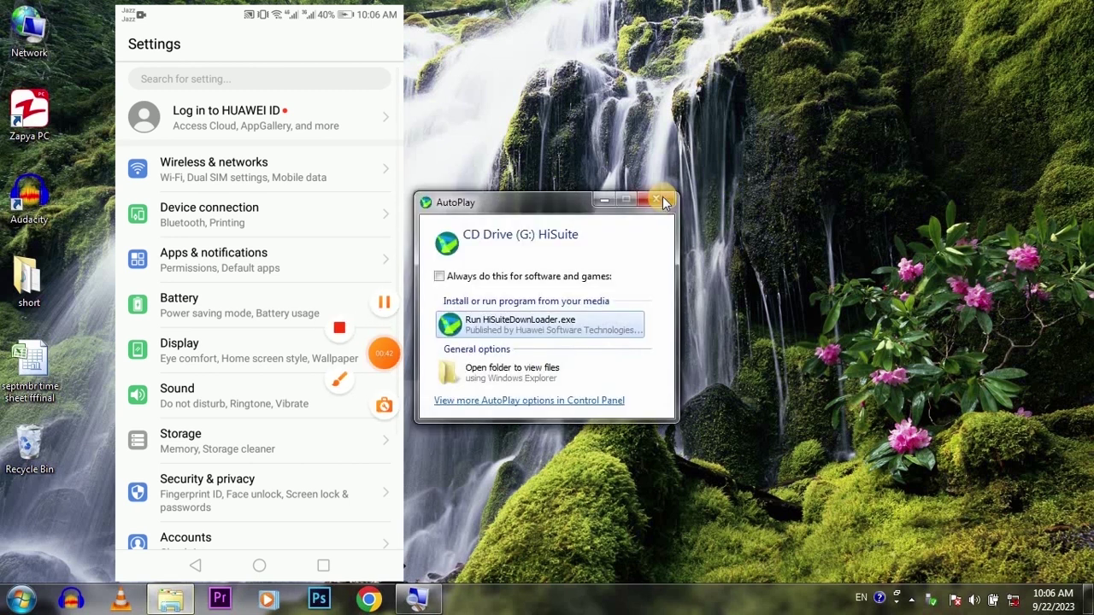
Dismiss the HiSuite AutoPlay prompt and confirm the PC has Internet access on Network 218
{"action": "left_click", "coordinate": [656, 200]}
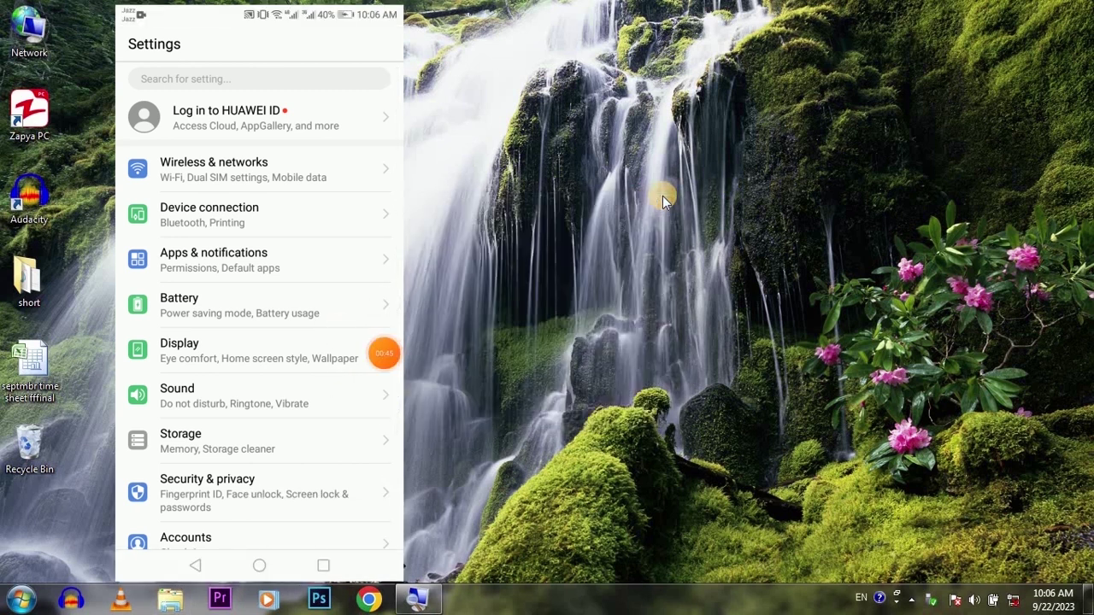
{"action": "left_click", "coordinate": [674, 181]}
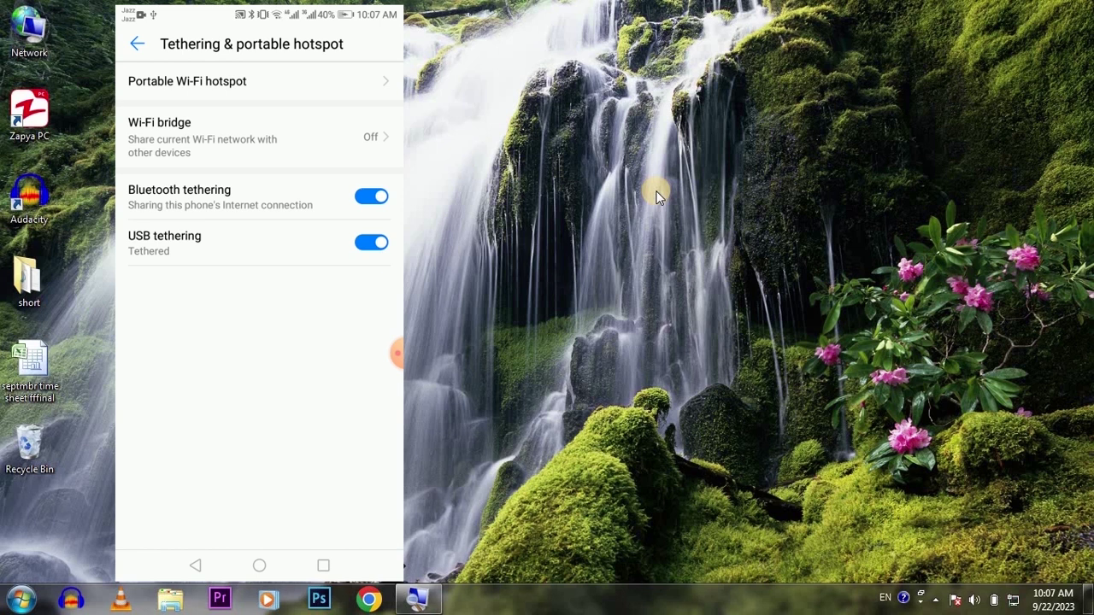
{"action": "left_click", "coordinate": [1009, 601]}
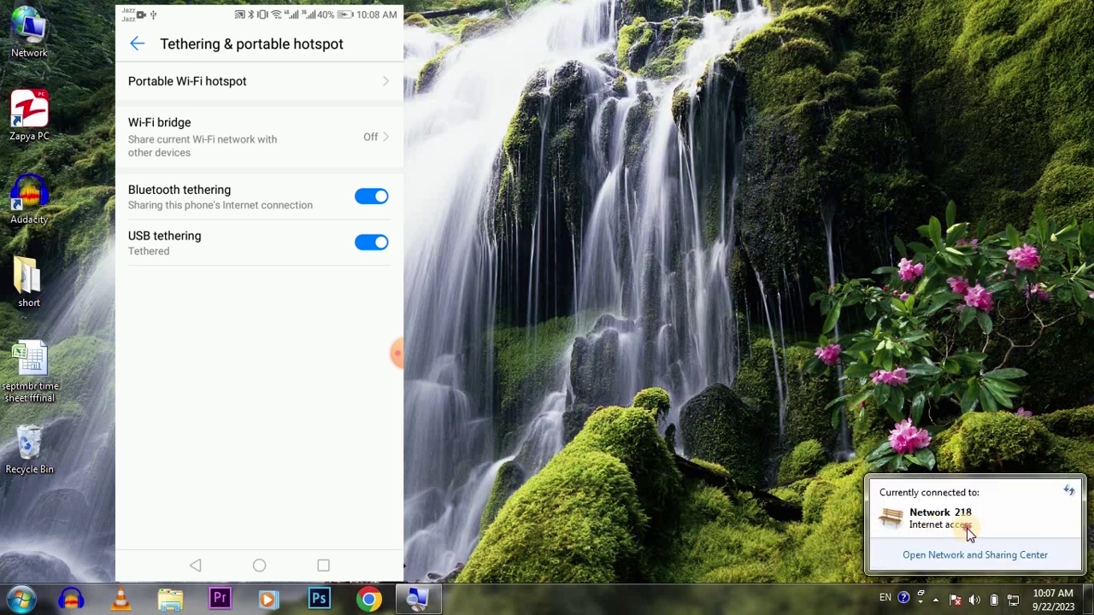
{"action": "left_click", "coordinate": [1011, 602]}
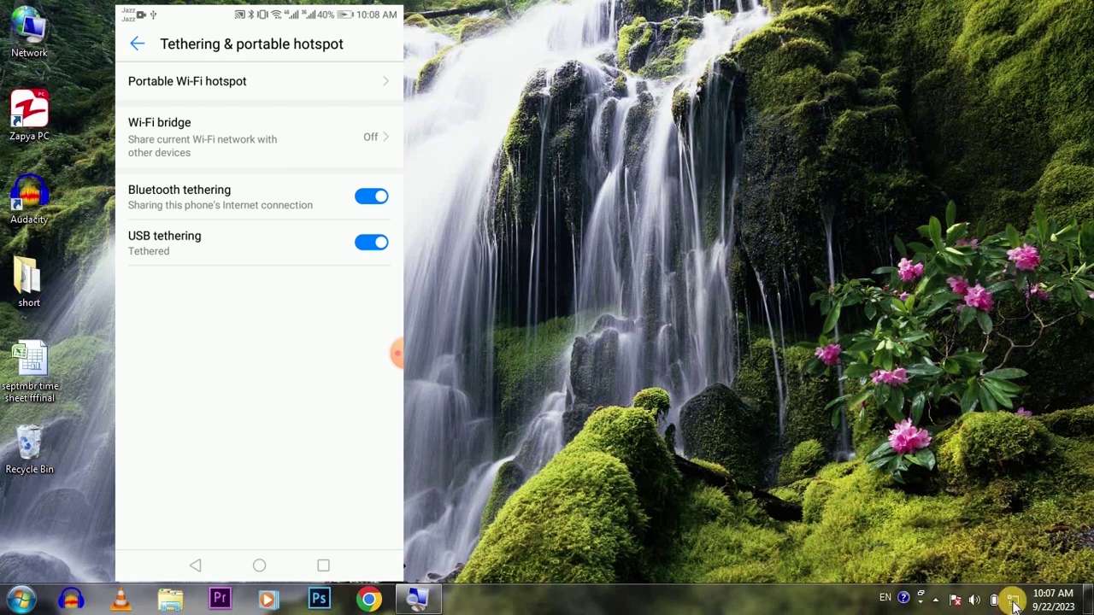
{"action": "left_click", "coordinate": [1010, 602]}
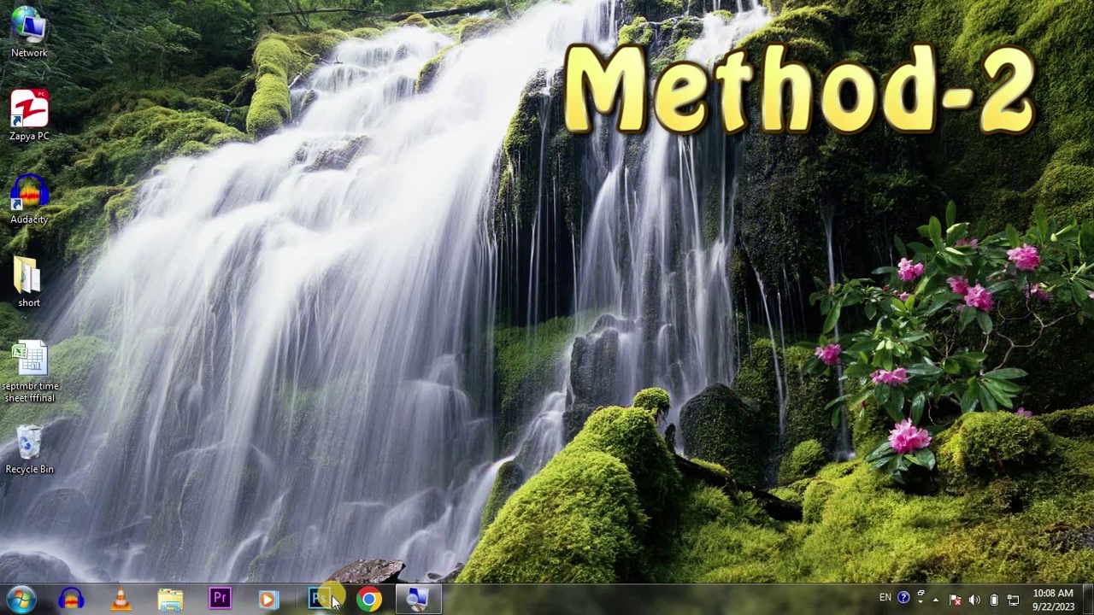
Reopen Device Manager by searching 'Device manager' from the Start menu
{"action": "left_click", "coordinate": [30, 601]}
{"action": "left_click", "coordinate": [54, 556]}
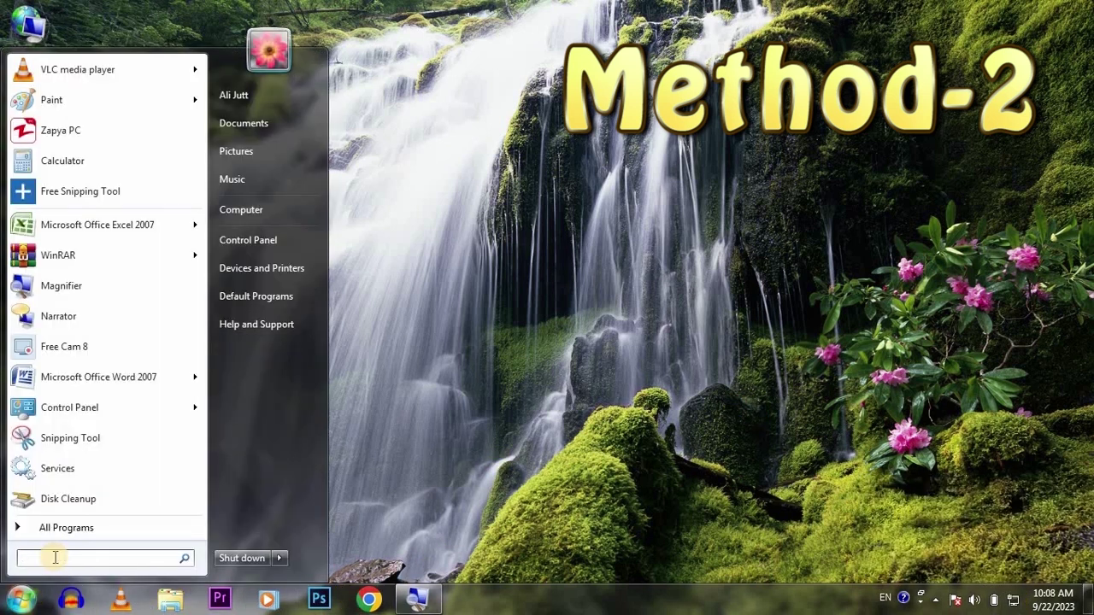
{"action": "type", "text": "De"}
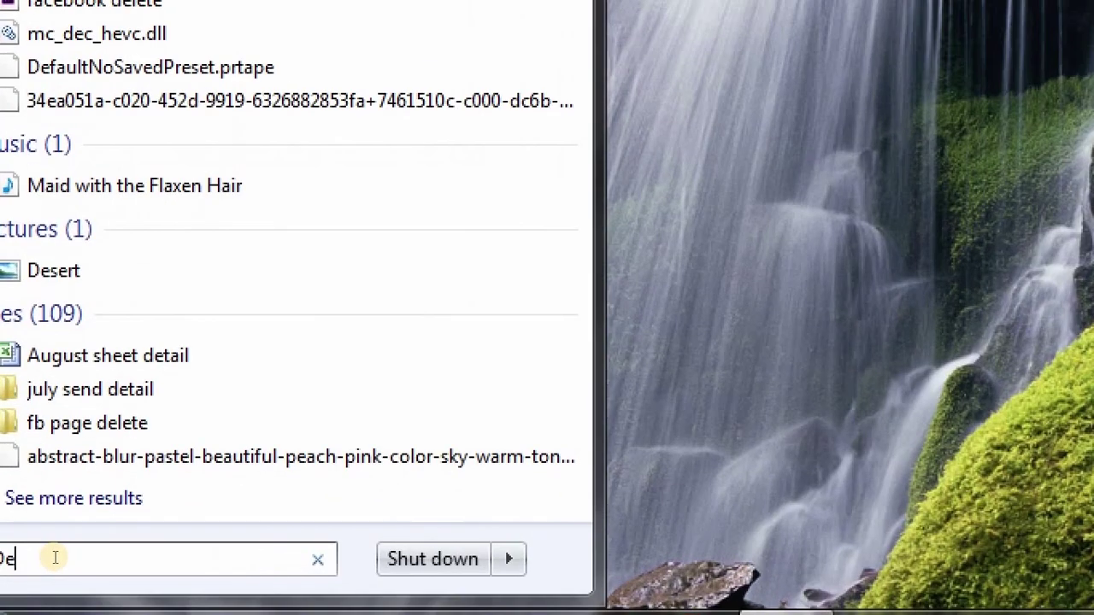
{"action": "type", "text": "vi"}
{"action": "type", "text": "ce"}
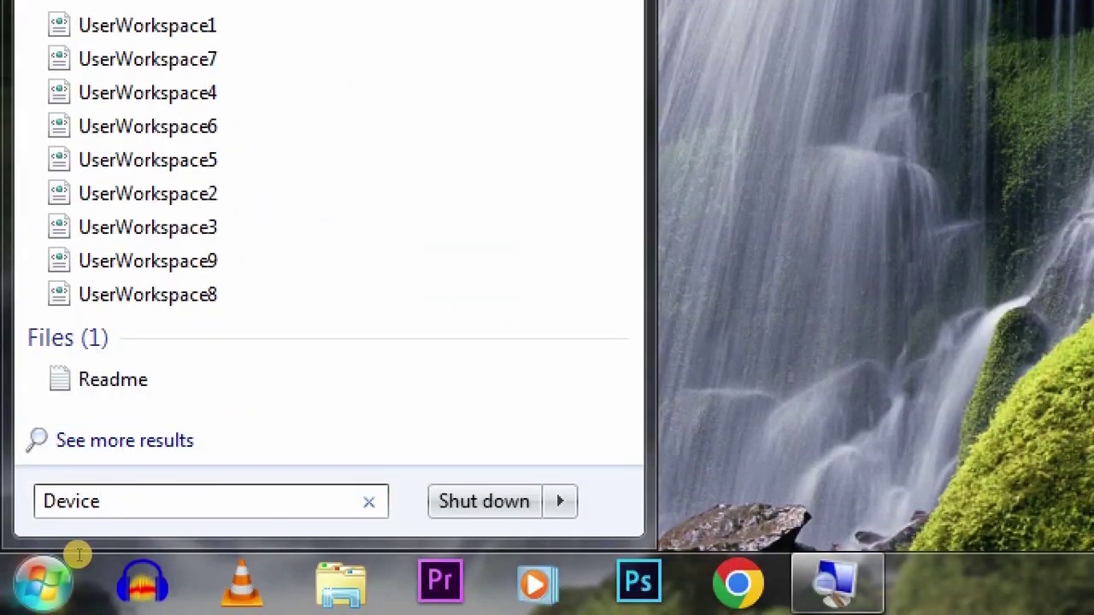
{"action": "type", "text": " manager"}
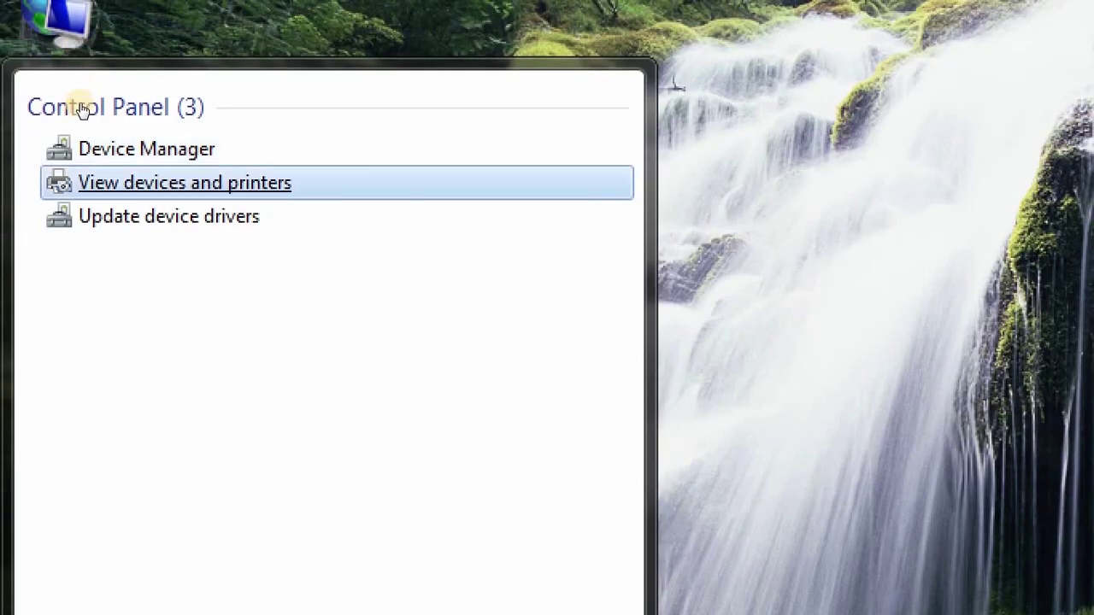
{"action": "key", "text": "Return"}
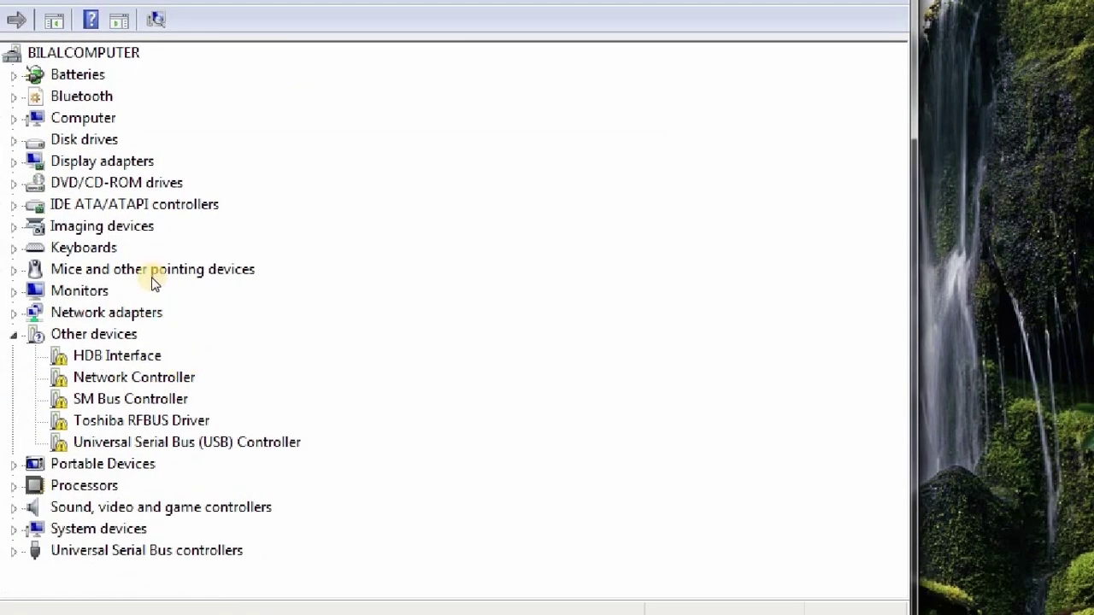
Expand Network adapters and start Update Driver Software for the Realtek PCIe FE Family Controller
{"action": "left_click", "coordinate": [227, 421]}
{"action": "key", "text": "Right"}
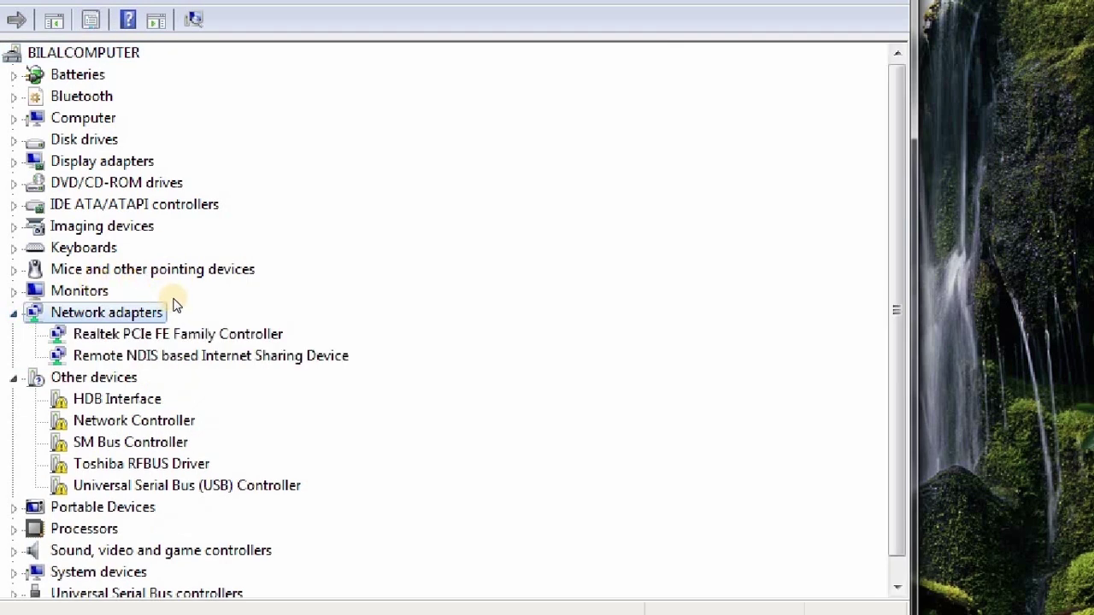
{"action": "key", "text": "Down"}
{"action": "key", "text": "Down"}
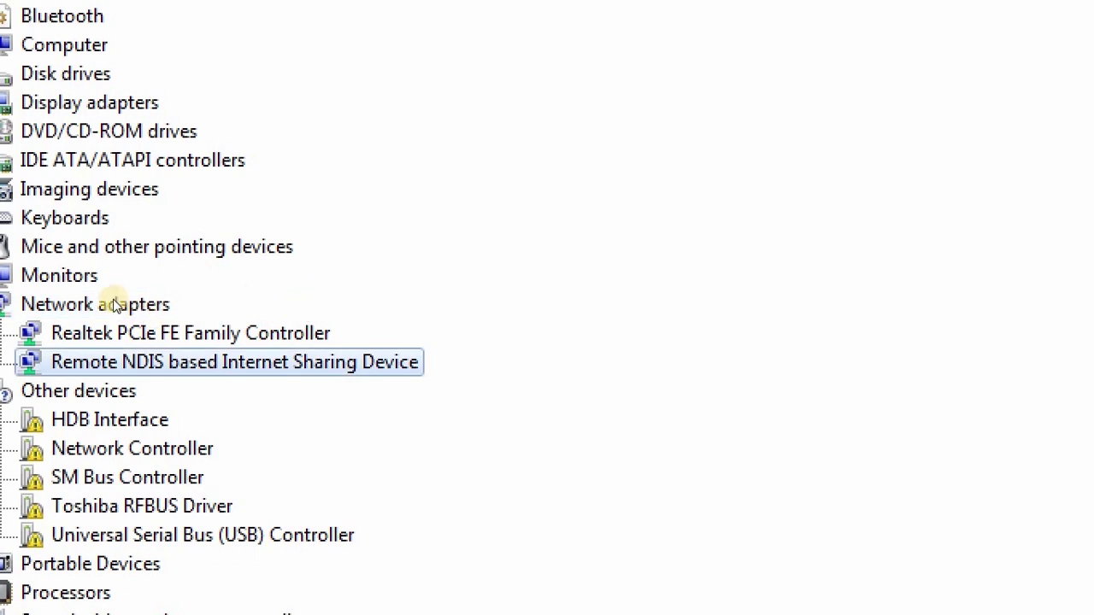
{"action": "key", "text": "Up"}
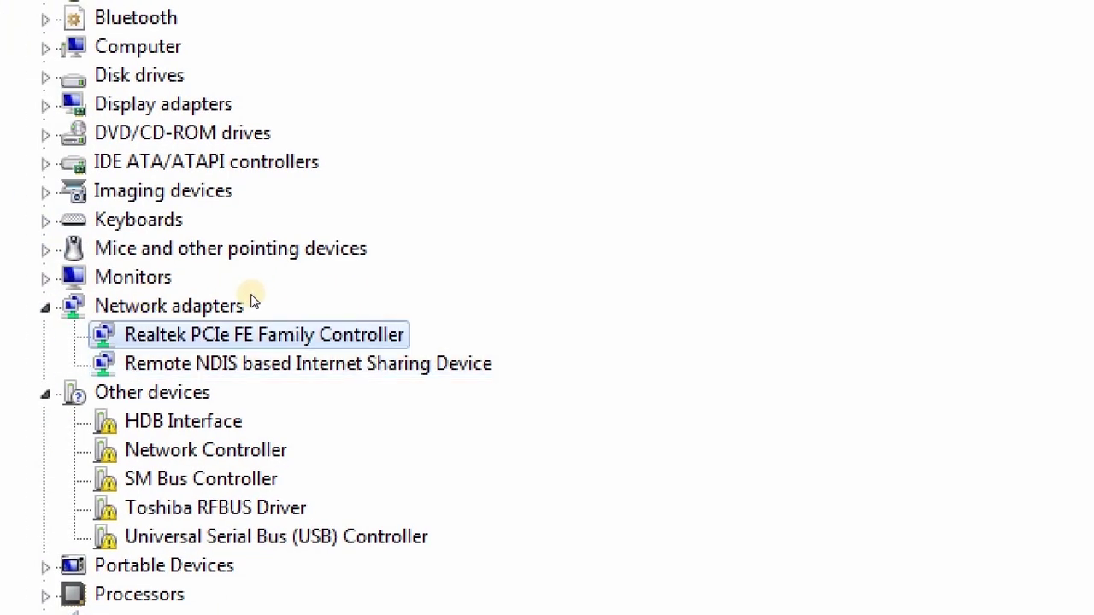
{"action": "key", "text": "shift+F10"}
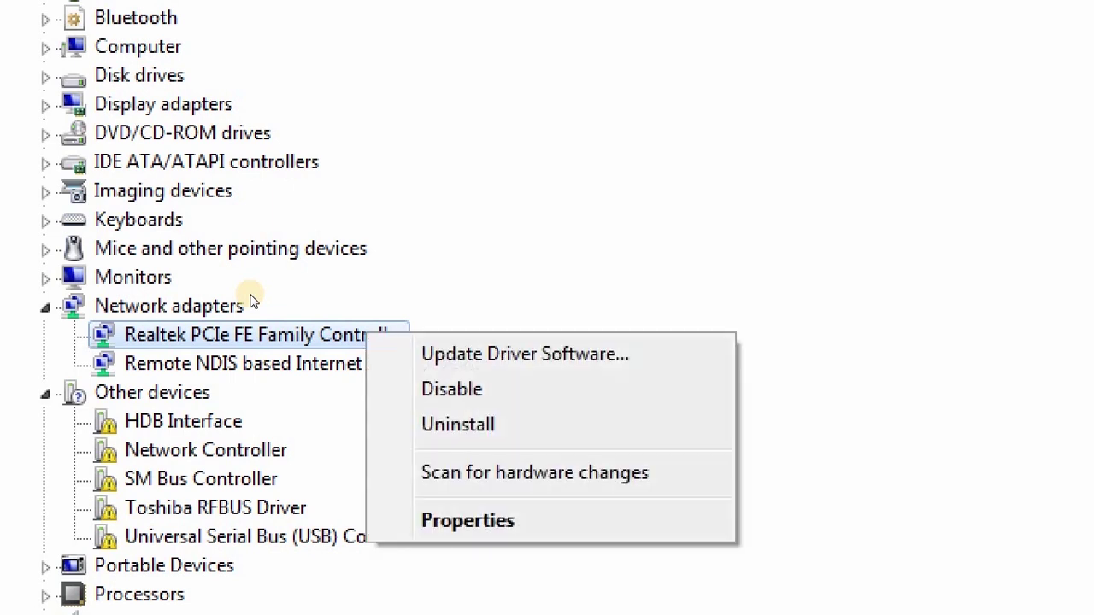
{"action": "key", "text": "Down"}
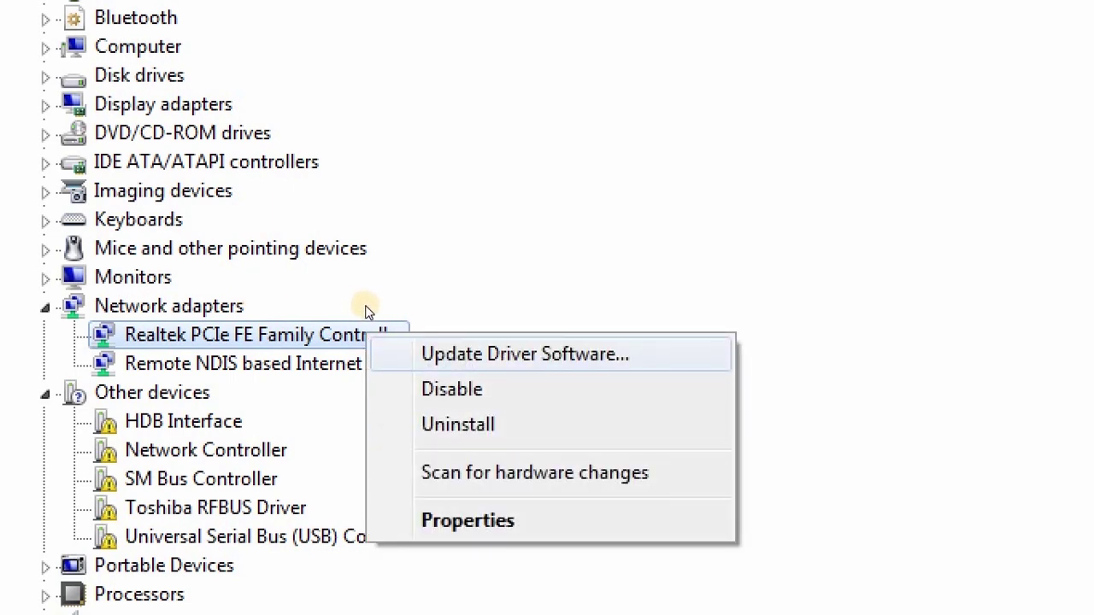
{"action": "key", "text": "Return"}
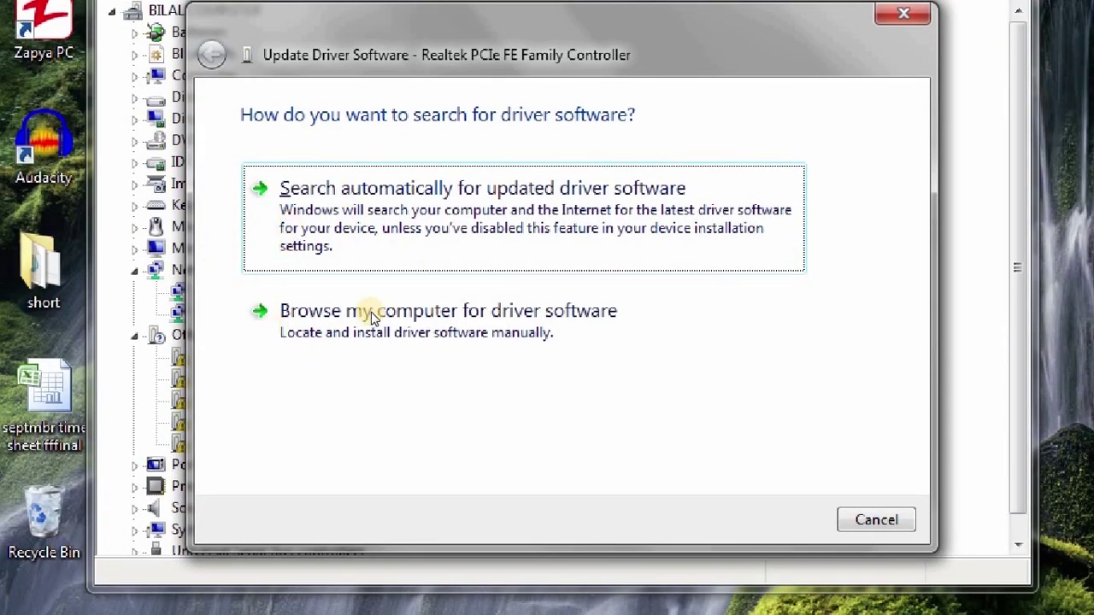
Search automatically for a newer Realtek driver, see it is already up to date, and close the wizard
{"action": "left_click", "coordinate": [391, 229]}
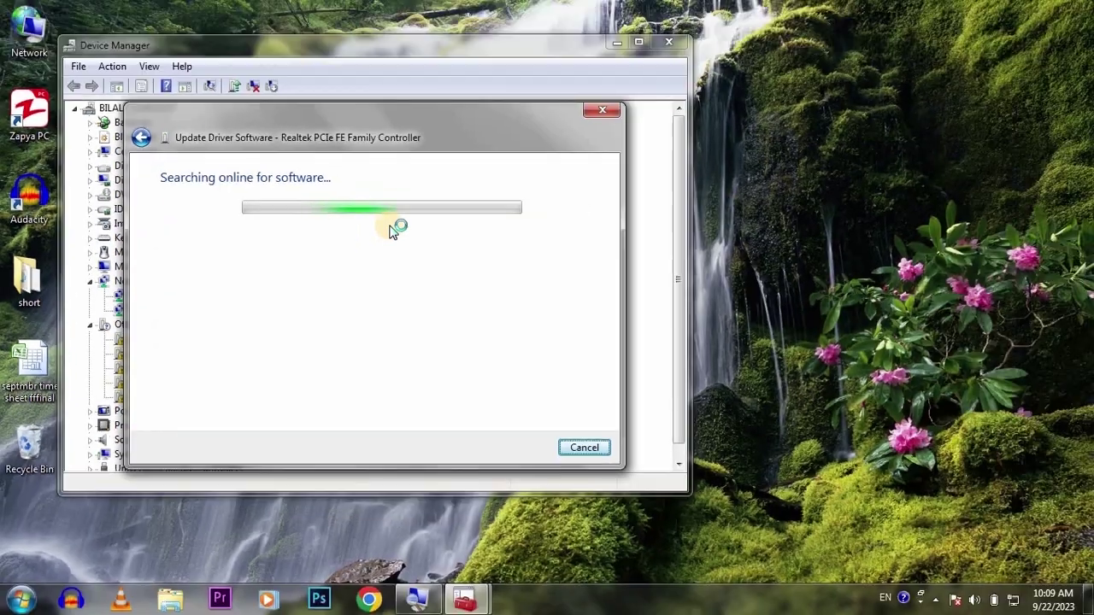
{"action": "left_click_drag", "start_coordinate": [410, 104], "coordinate": [550, 89]}
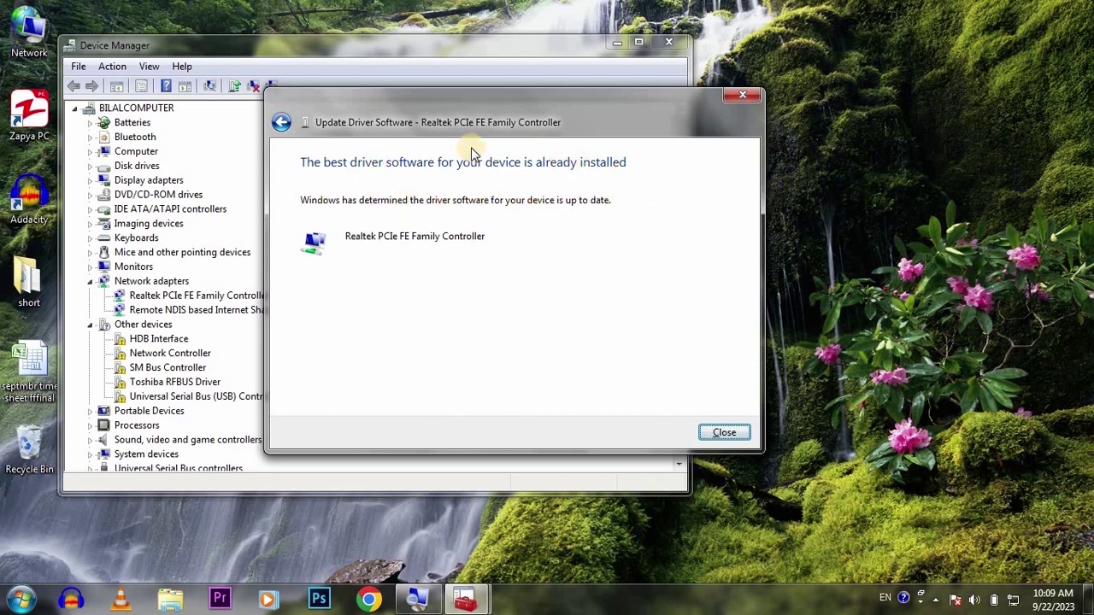
{"action": "left_click", "coordinate": [753, 98]}
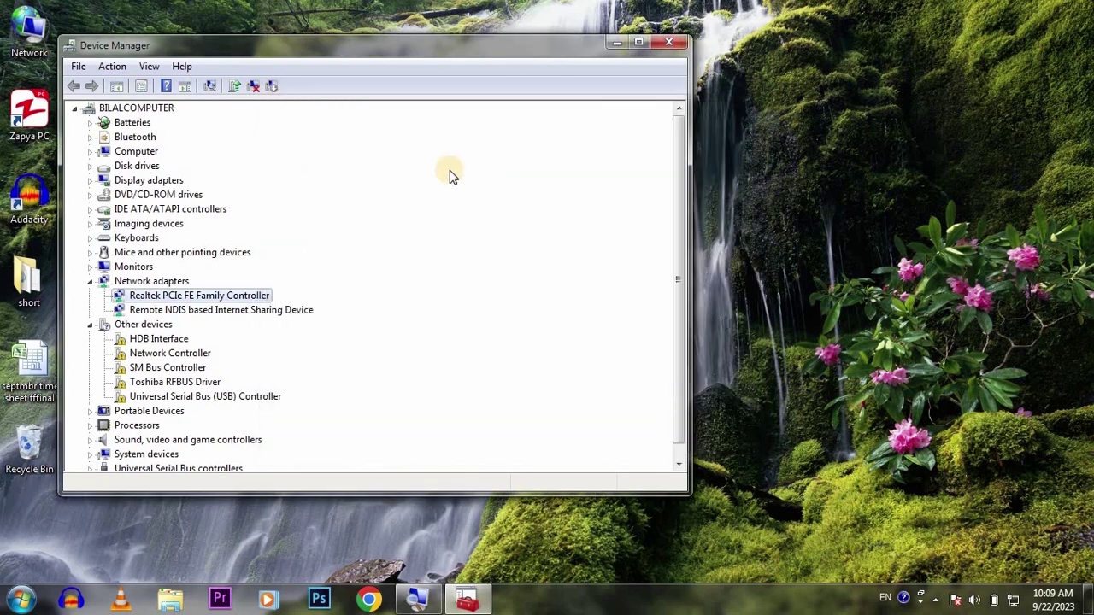
{"action": "left_click", "coordinate": [170, 313]}
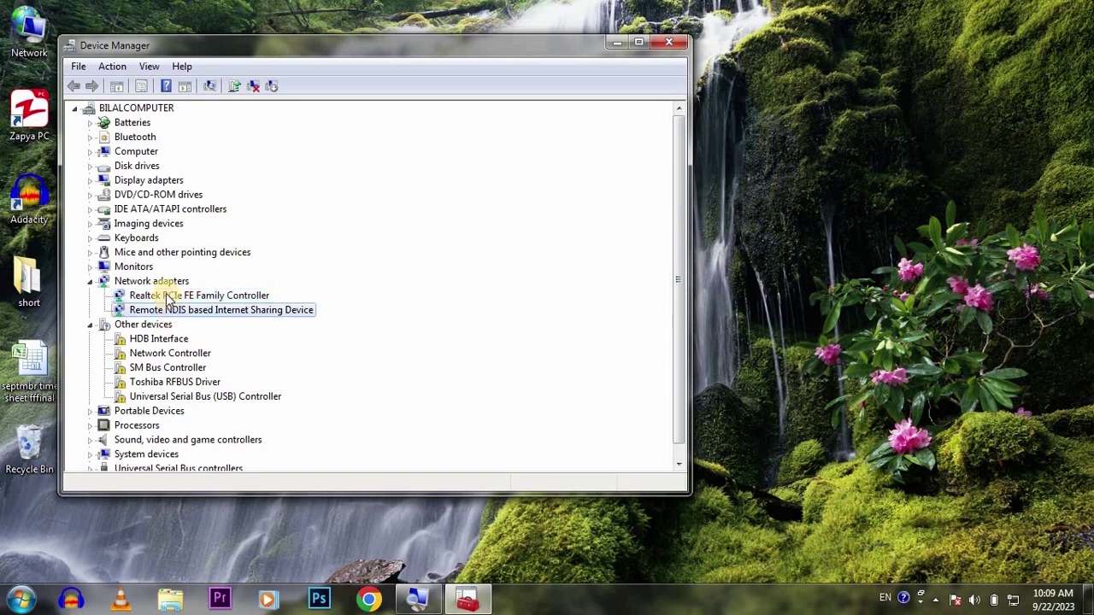
Review the Realtek and Remote NDIS adapter entries, then close Device Manager
{"action": "left_click", "coordinate": [169, 297]}
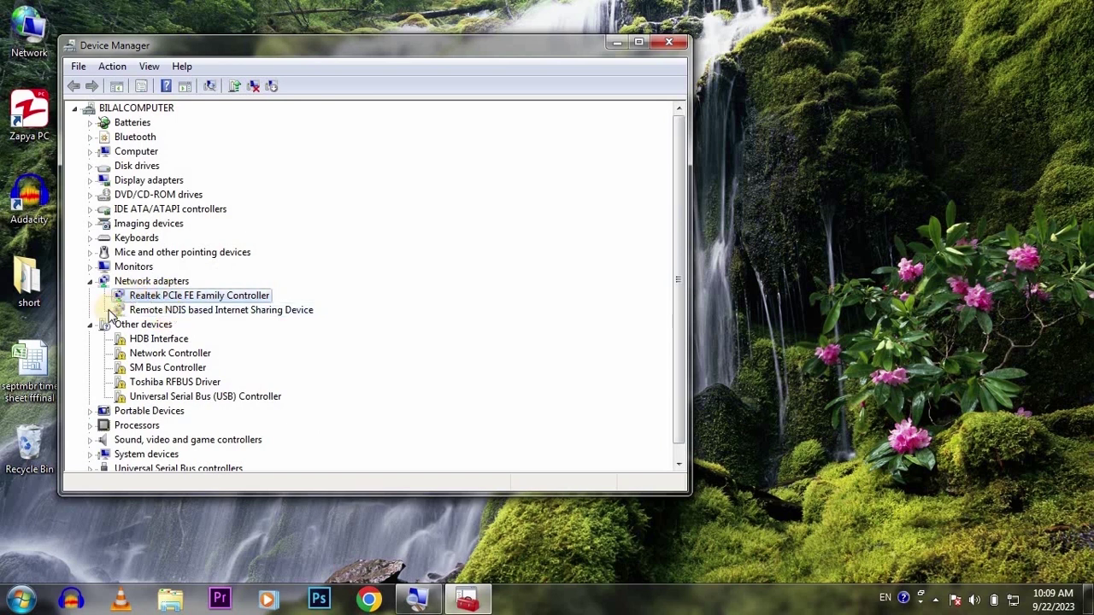
{"action": "left_click", "coordinate": [227, 314]}
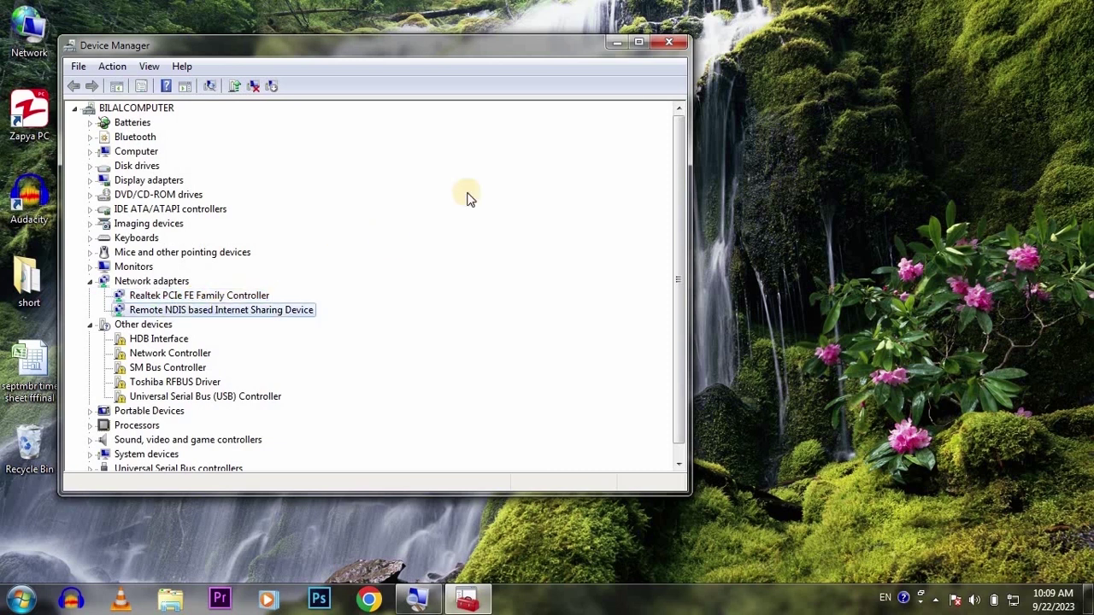
{"action": "left_click", "coordinate": [686, 45]}
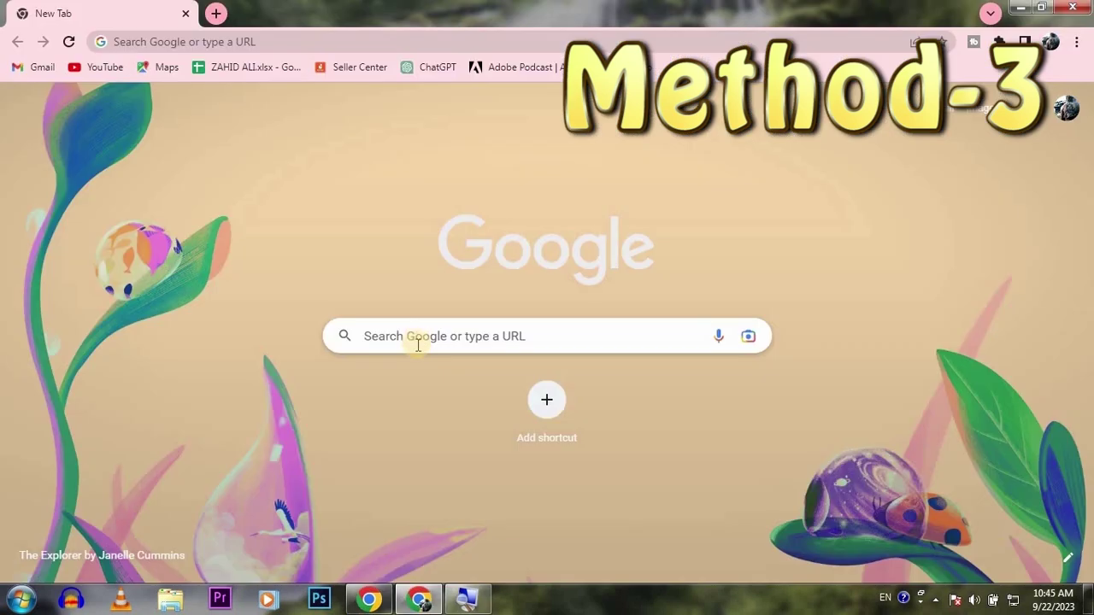
{"action": "left_click", "coordinate": [418, 337]}
Google 'driverpack solution online' and open the DriverPack Online page on driverpack.io
{"action": "type", "text": "driverpack"}
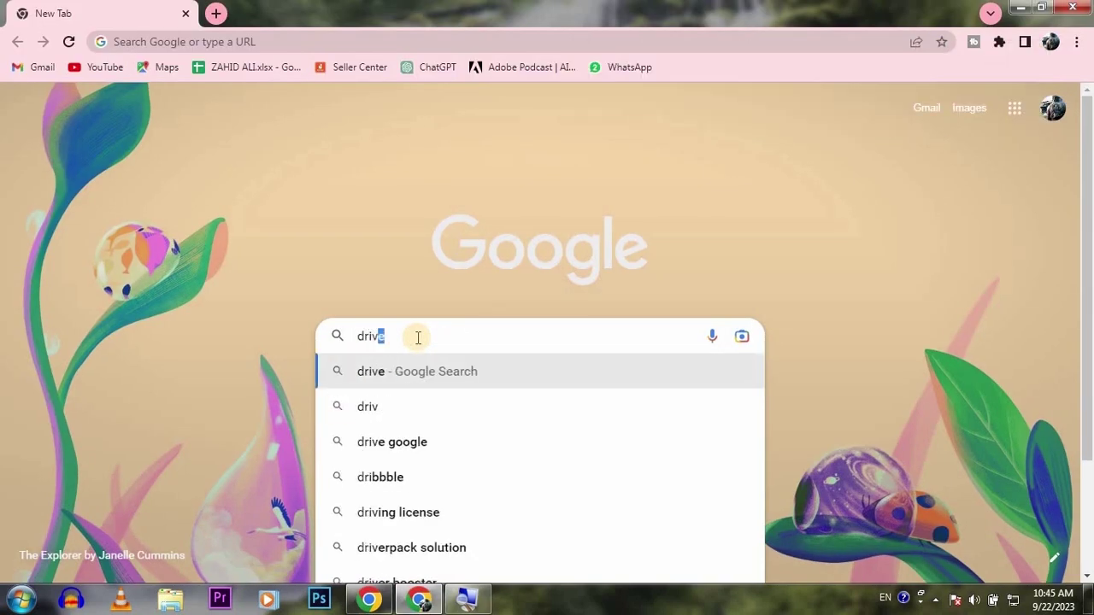
{"action": "type", "text": " solution"}
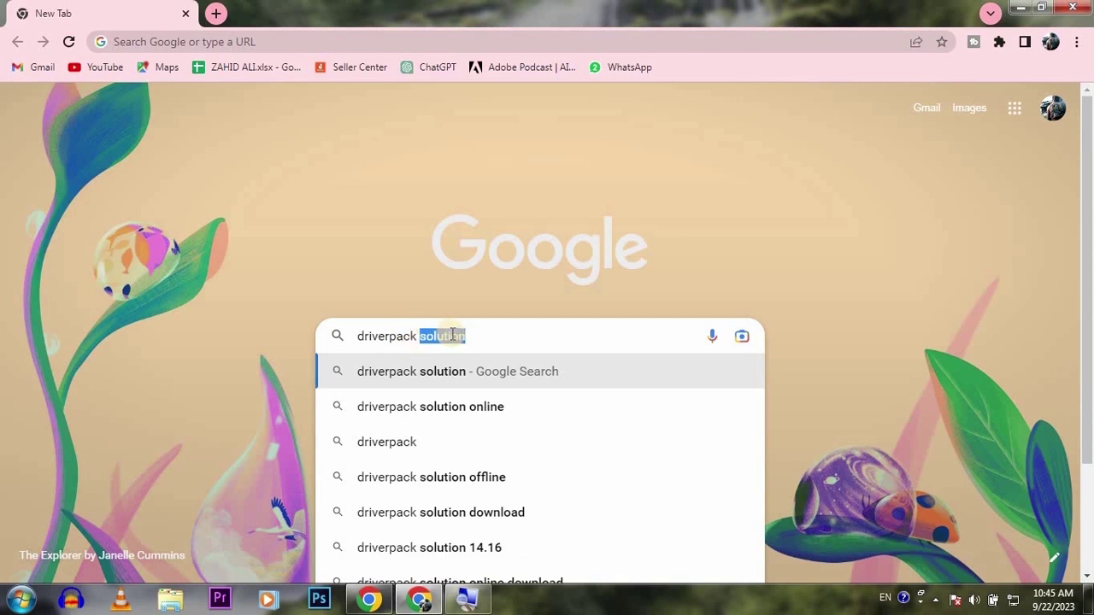
{"action": "left_click", "coordinate": [480, 405]}
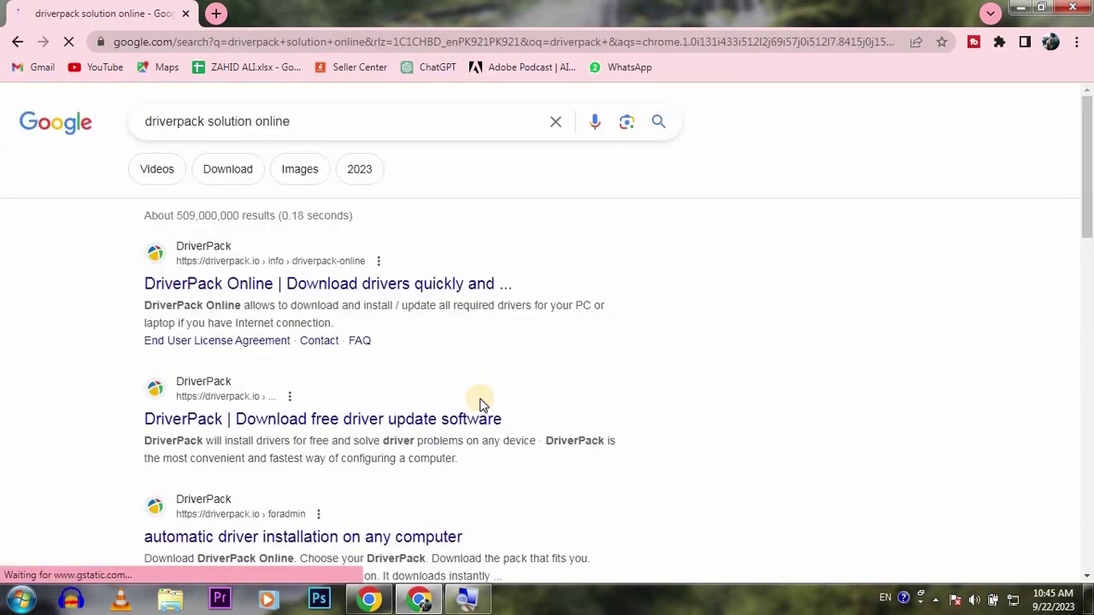
{"action": "left_click_drag", "start_coordinate": [1087, 156], "coordinate": [1082, 85]}
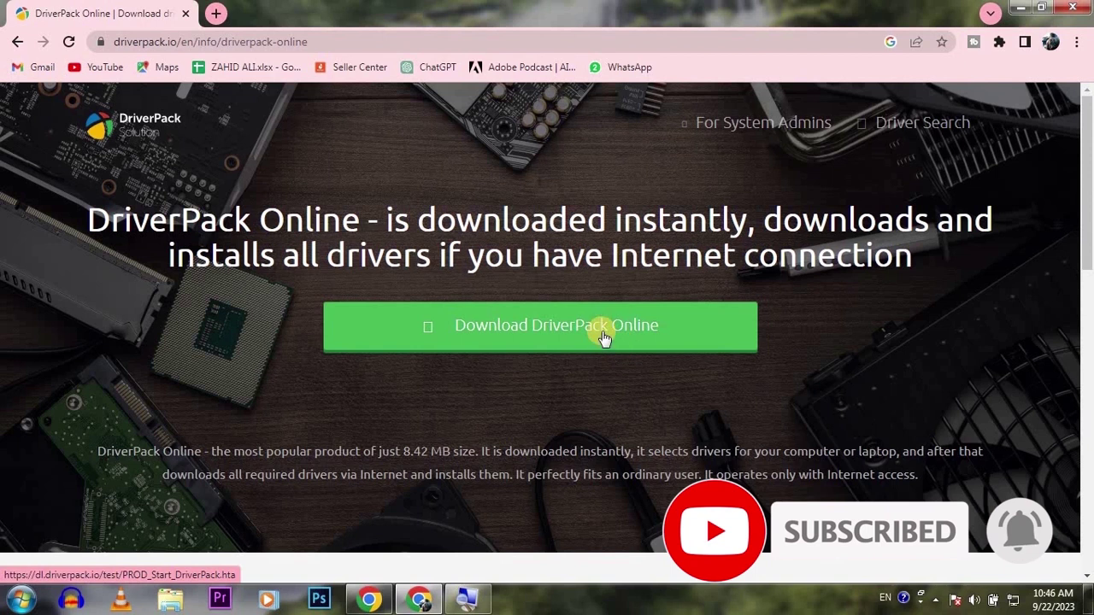
Download the DriverPack Online starter file, allow it to run, and choose Download and run DriverPack
{"action": "left_click", "coordinate": [601, 336]}
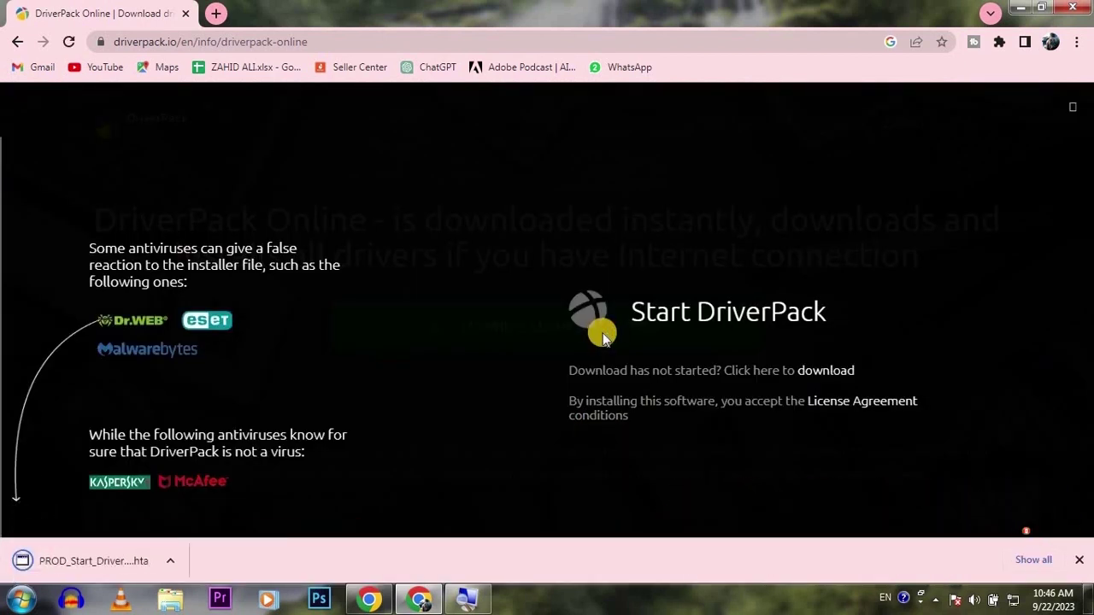
{"action": "left_click", "coordinate": [98, 566]}
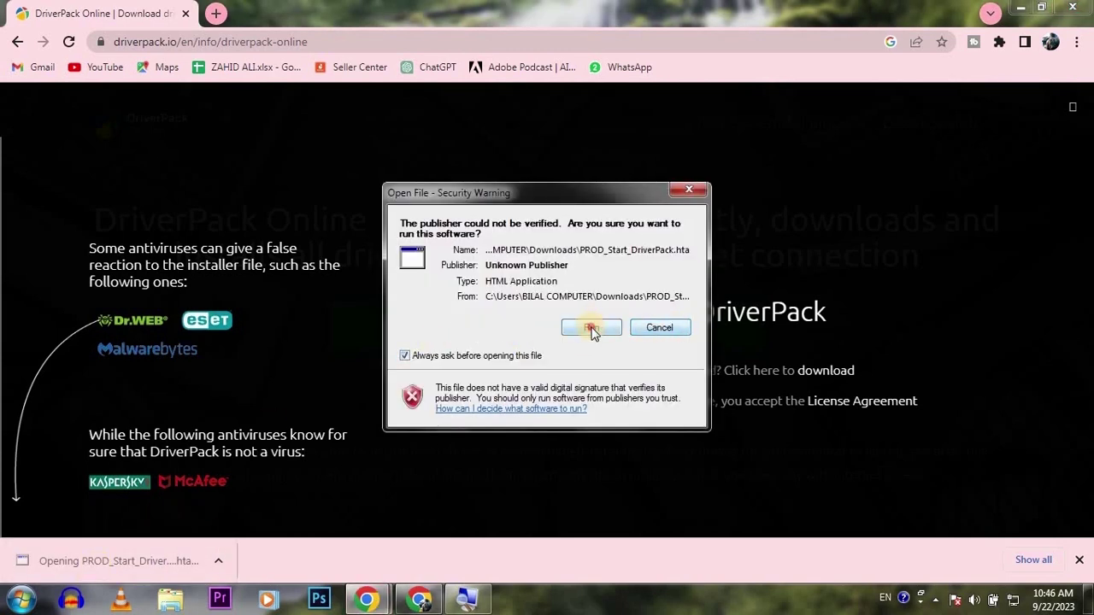
{"action": "left_click", "coordinate": [591, 329]}
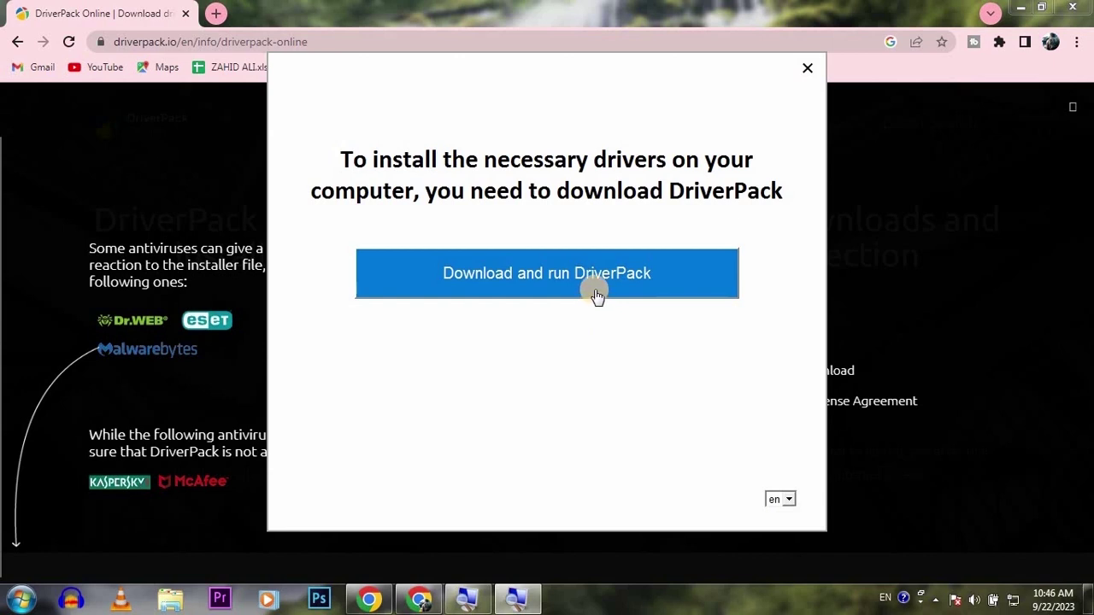
{"action": "left_click", "coordinate": [597, 286]}
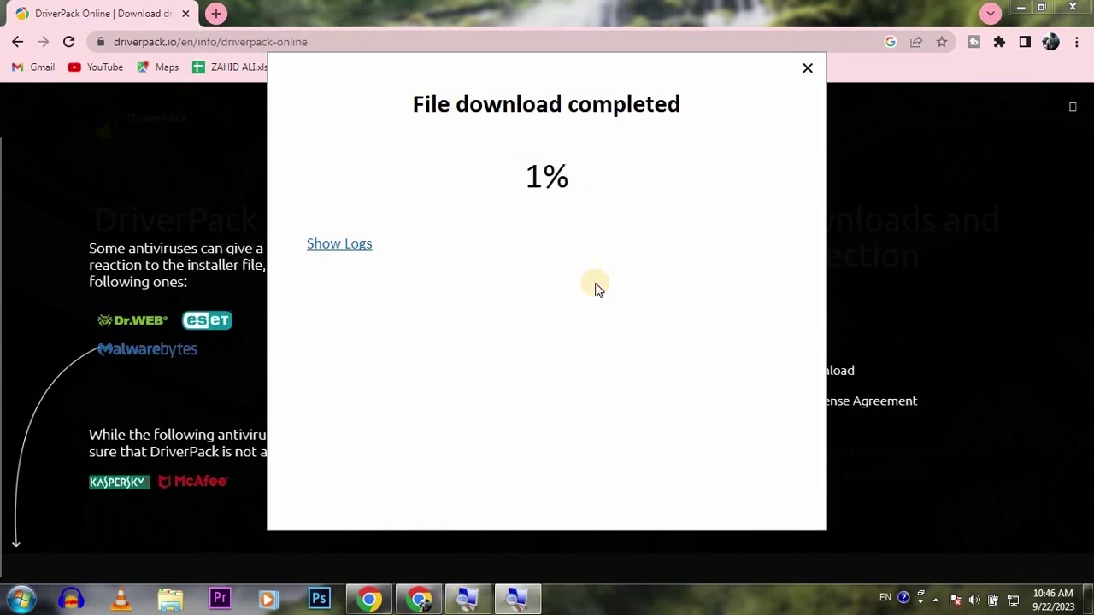
{"action": "triple_click", "coordinate": [621, 99]}
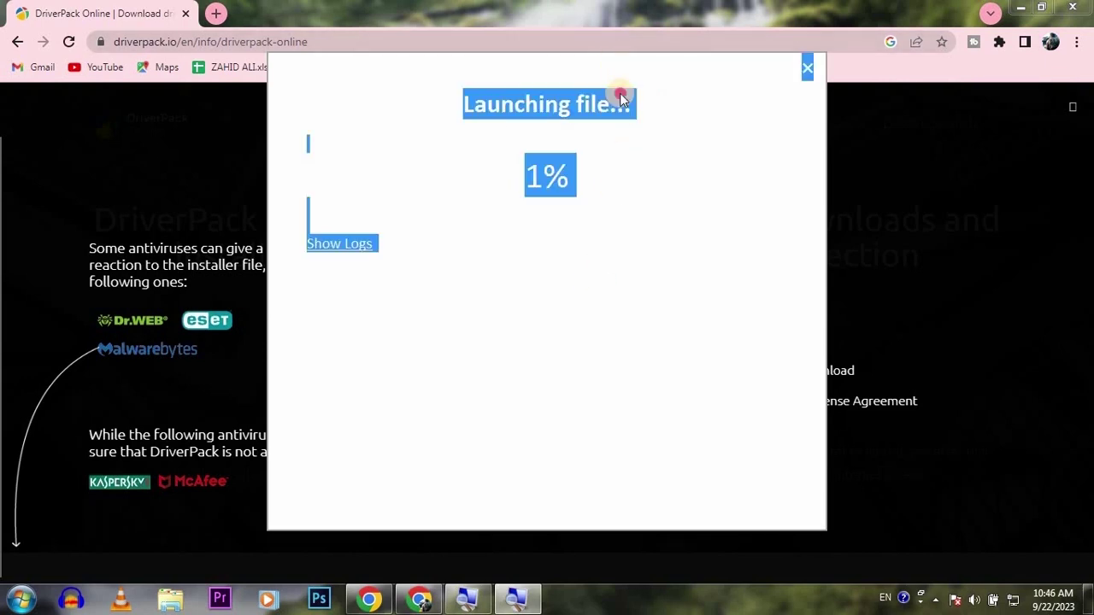
{"action": "left_click", "coordinate": [683, 114]}
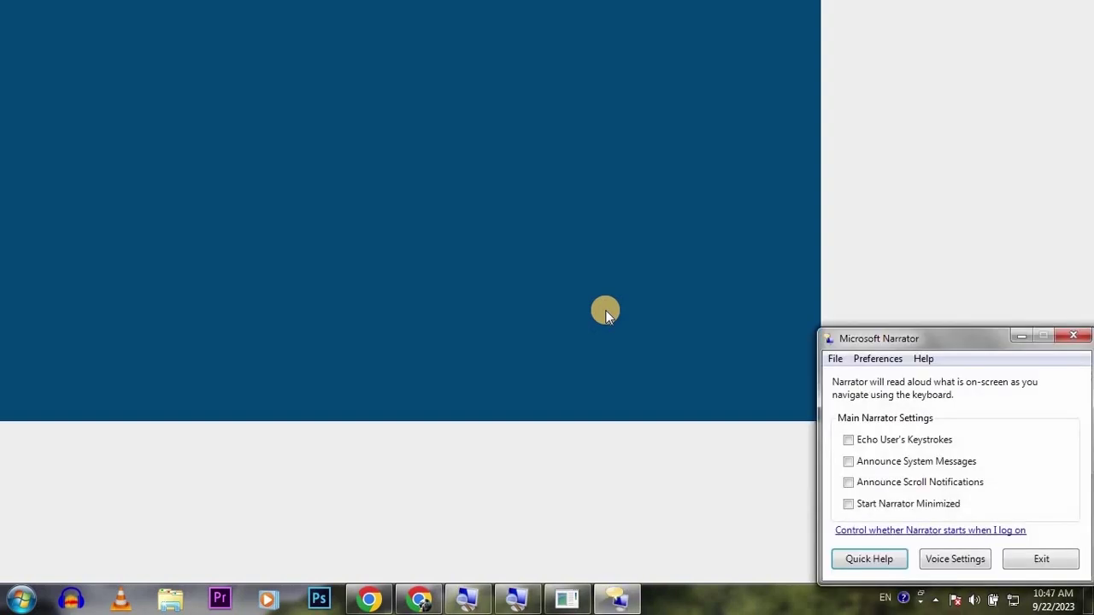
Close the unexpected Narrator and bring the DriverPack window back so Expert Mode loads
{"action": "left_click", "coordinate": [1026, 559]}
{"action": "left_click", "coordinate": [935, 493]}
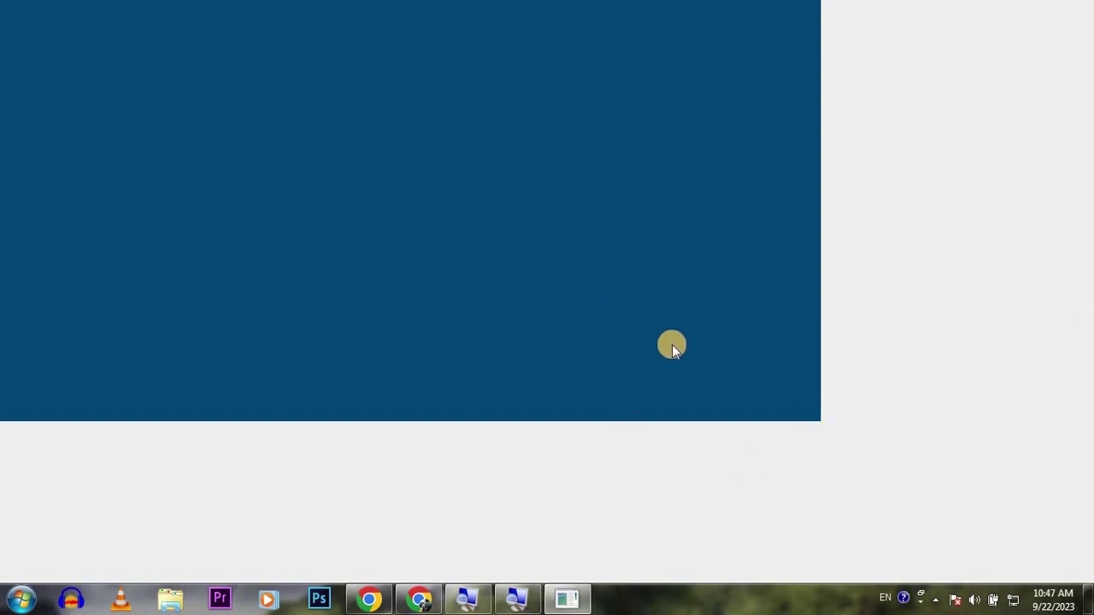
{"action": "left_click", "coordinate": [1087, 591]}
{"action": "left_click", "coordinate": [1087, 590]}
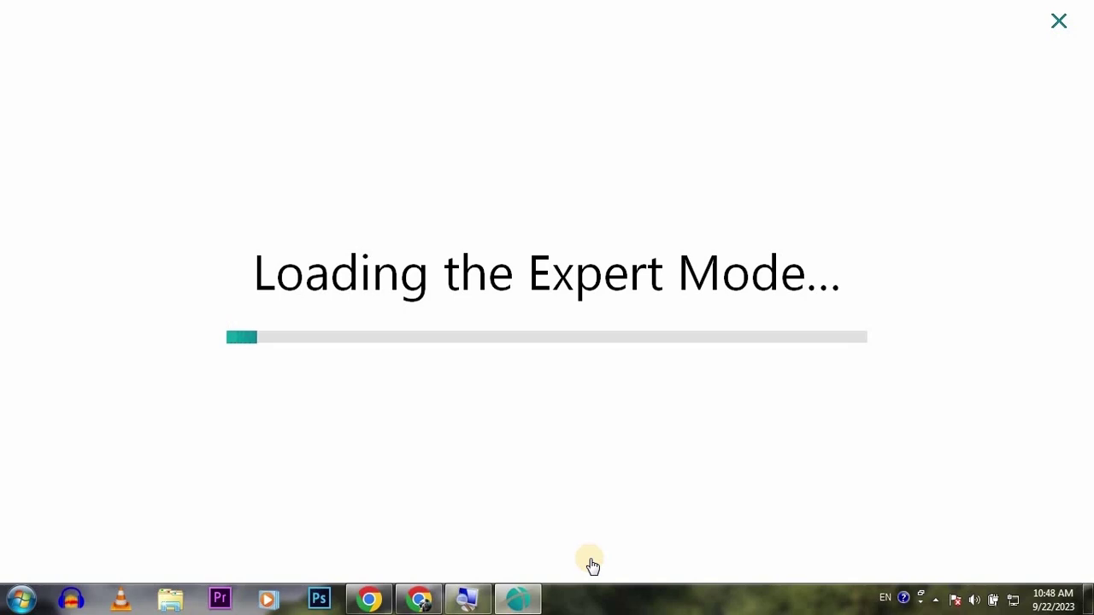
Check the hidden tray icons and scroll through the DriverPack driver list
{"action": "left_click", "coordinate": [935, 599]}
{"action": "left_click", "coordinate": [715, 457]}
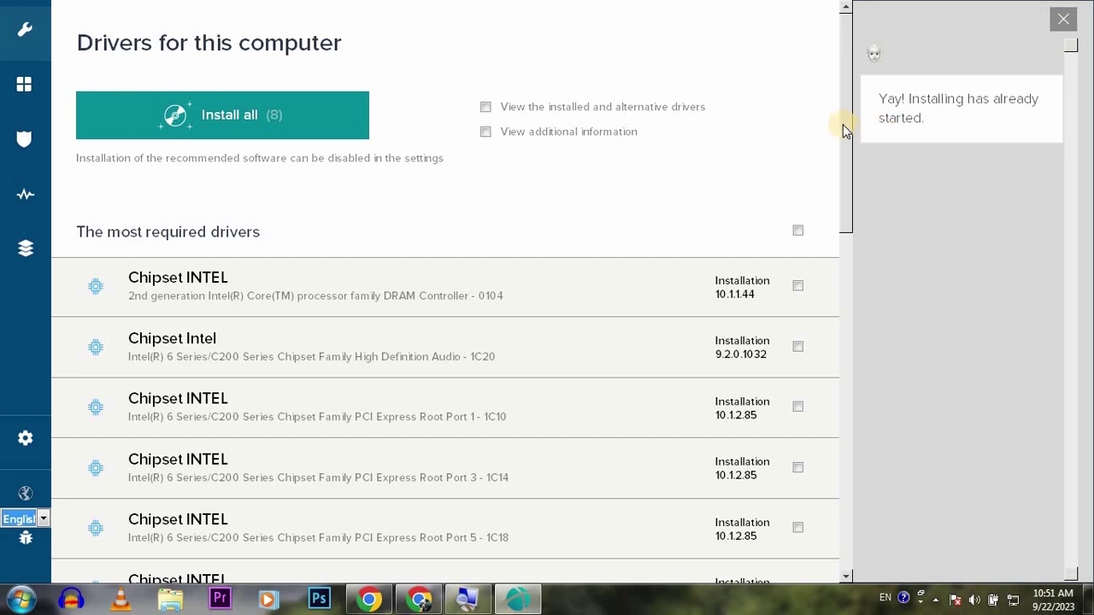
{"action": "left_click_drag", "start_coordinate": [843, 124], "coordinate": [826, 345]}
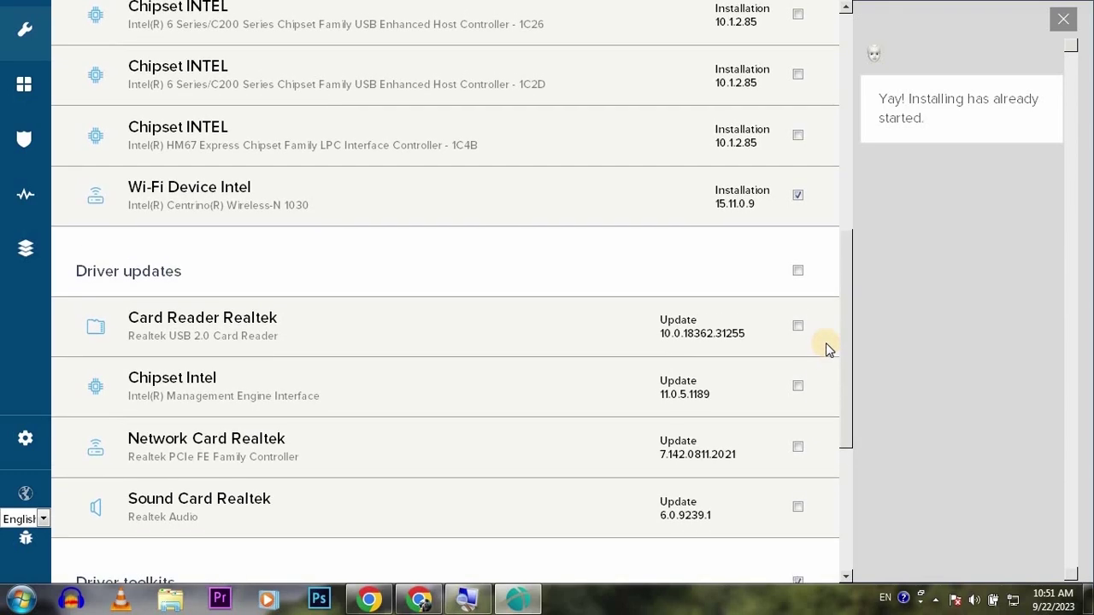
{"action": "scroll", "coordinate": [826, 360], "scroll_direction": "down", "scroll_amount": 2}
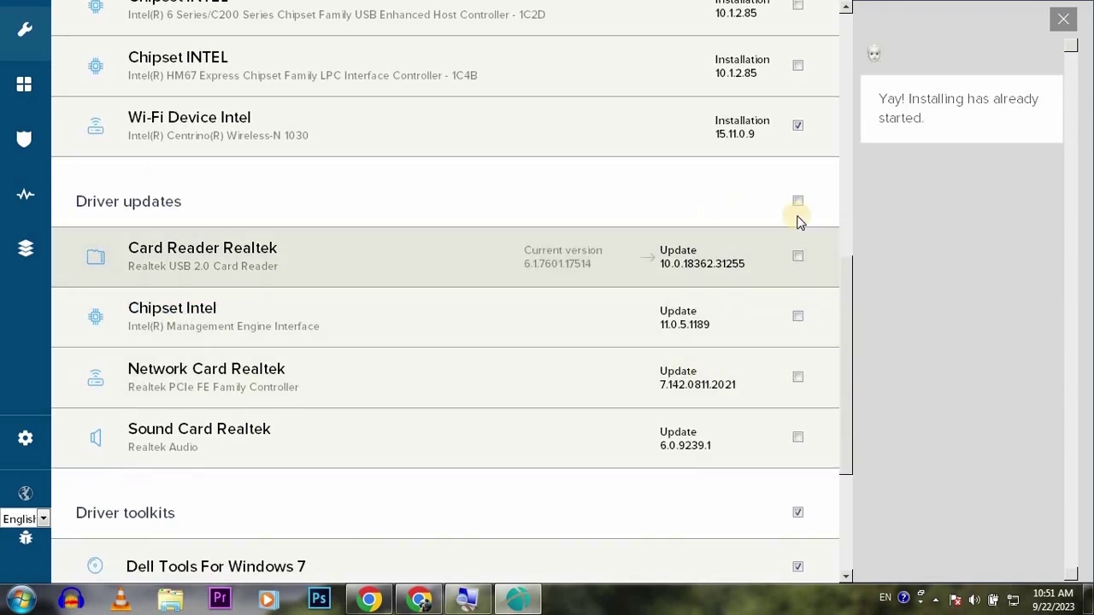
{"action": "left_click_drag", "start_coordinate": [851, 349], "coordinate": [851, 264]}
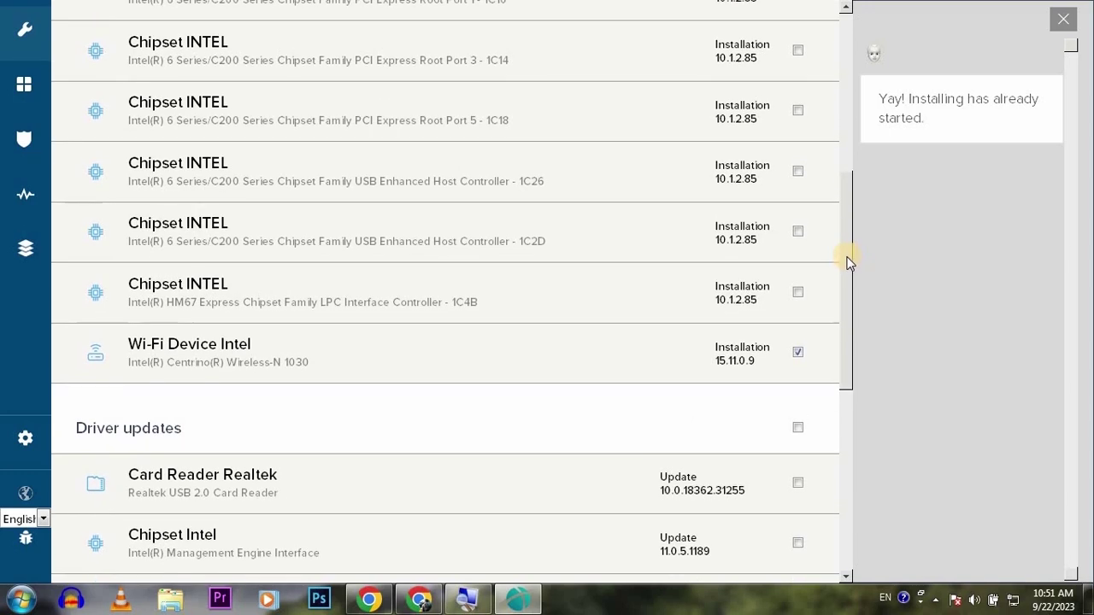
{"action": "left_click_drag", "start_coordinate": [847, 256], "coordinate": [832, 154]}
{"action": "scroll", "coordinate": [832, 154], "scroll_direction": "up", "scroll_amount": 2}
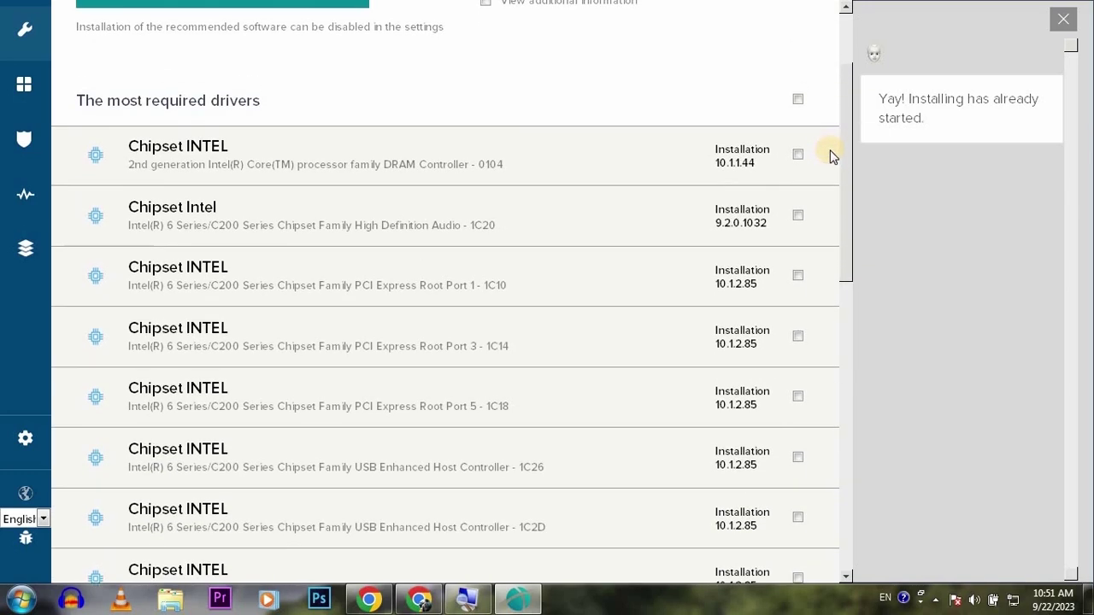
{"action": "scroll", "coordinate": [835, 167], "scroll_direction": "down", "scroll_amount": 1}
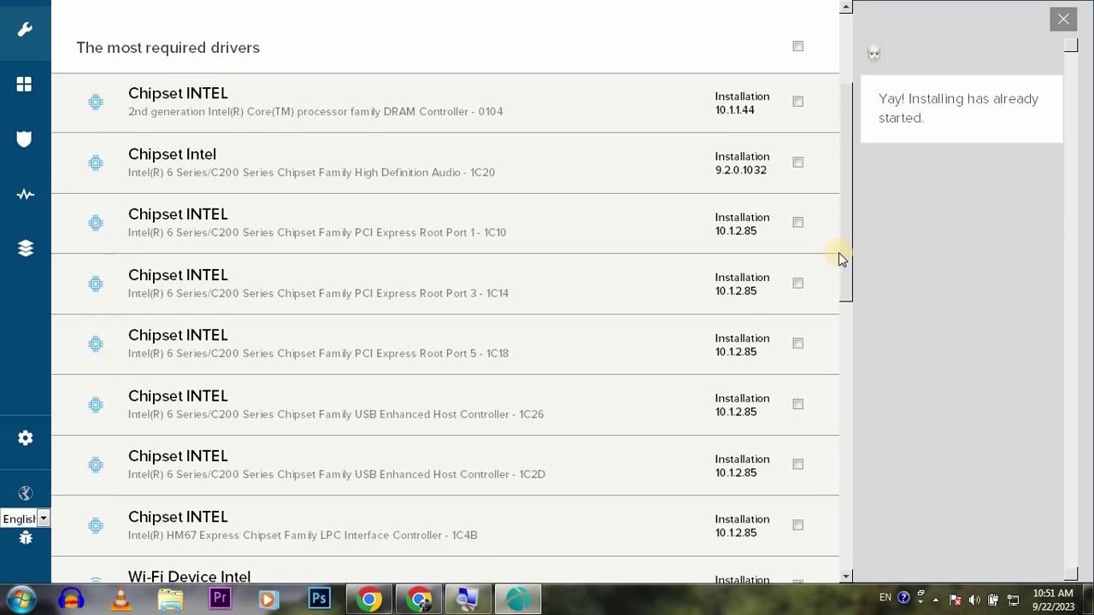
{"action": "scroll", "coordinate": [838, 258], "scroll_direction": "up", "scroll_amount": 2}
Tick The most required drivers header to queue 16 drivers, including Intel Wi-Fi
{"action": "left_click", "coordinate": [797, 112]}
{"action": "scroll", "coordinate": [847, 231], "scroll_direction": "down", "scroll_amount": 8}
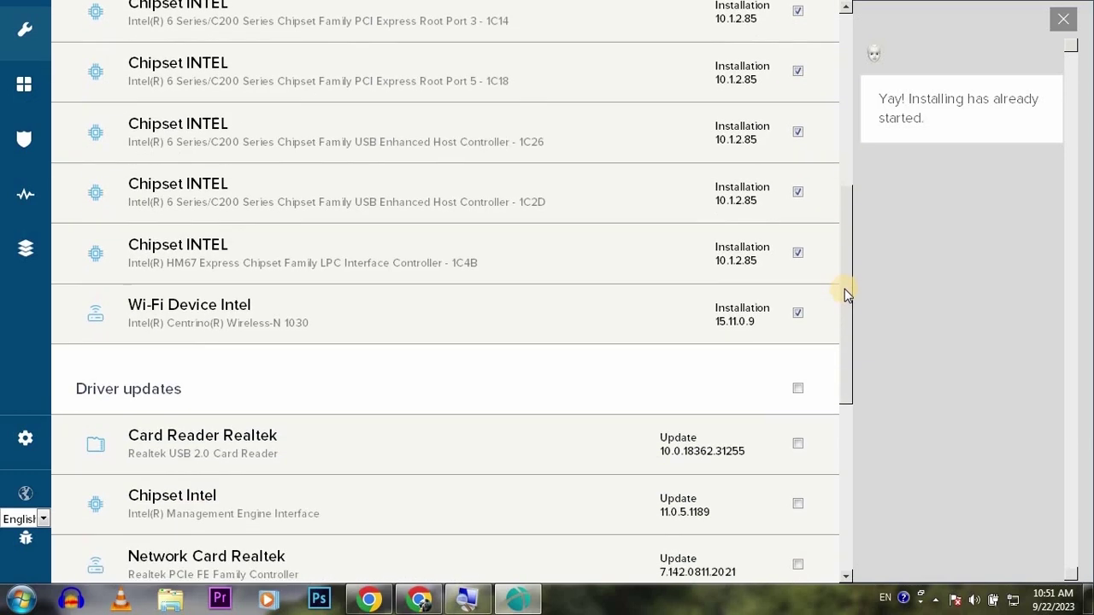
{"action": "scroll", "coordinate": [844, 289], "scroll_direction": "down", "scroll_amount": 10}
{"action": "scroll", "coordinate": [837, 337], "scroll_direction": "up", "scroll_amount": 1}
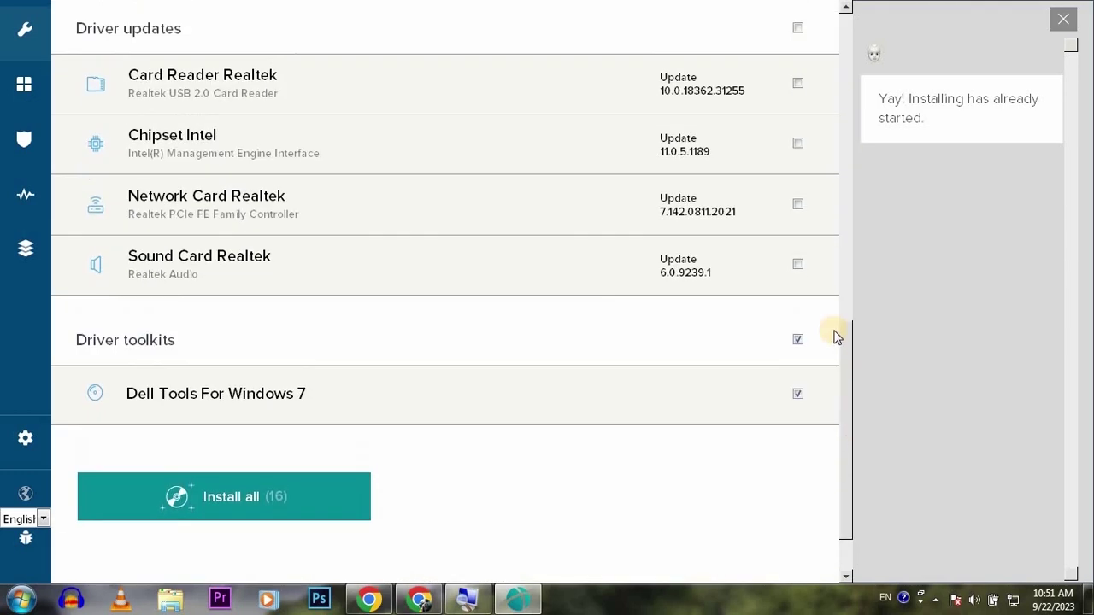
{"action": "scroll", "coordinate": [836, 337], "scroll_direction": "up", "scroll_amount": 15}
{"action": "scroll", "coordinate": [839, 139], "scroll_direction": "down", "scroll_amount": 3}
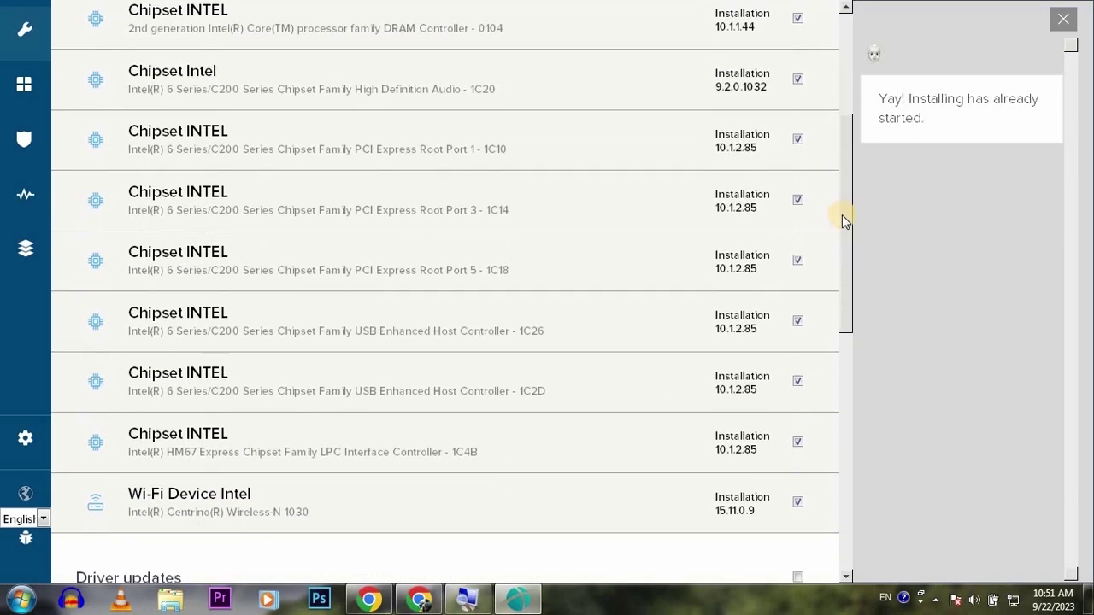
{"action": "scroll", "coordinate": [842, 220], "scroll_direction": "down", "scroll_amount": 3}
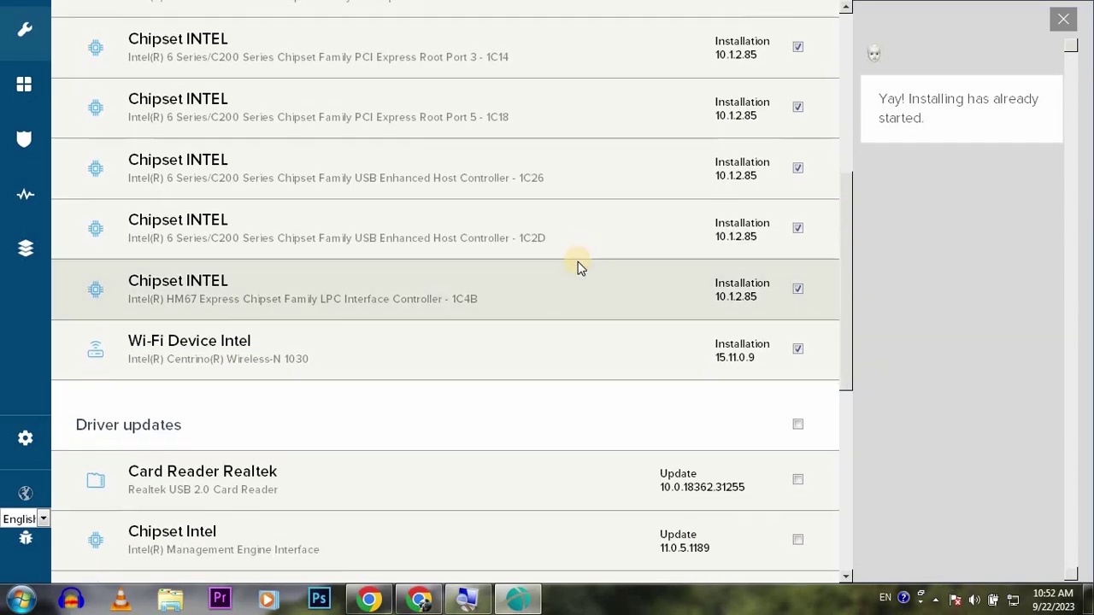
{"action": "left_click_drag", "start_coordinate": [135, 345], "coordinate": [195, 398]}
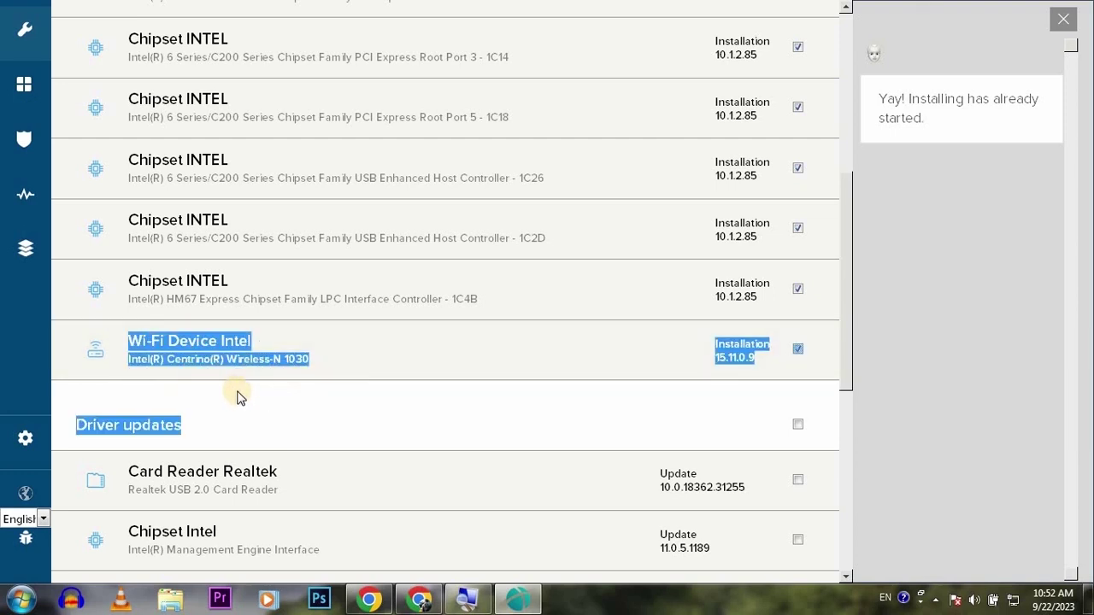
{"action": "left_click", "coordinate": [233, 395]}
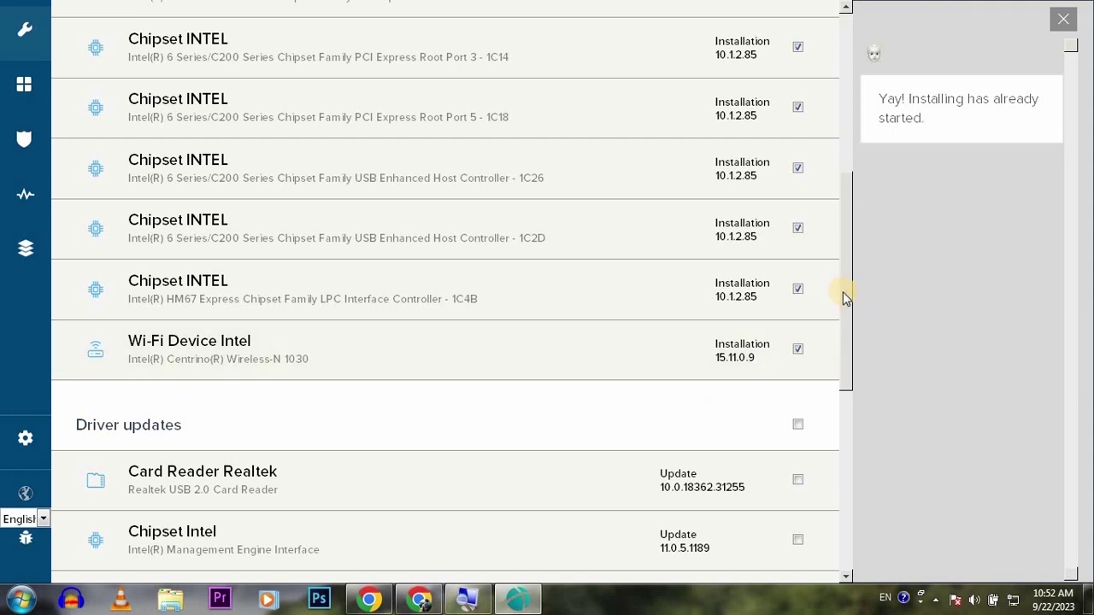
{"action": "left_click_drag", "start_coordinate": [843, 291], "coordinate": [841, 436]}
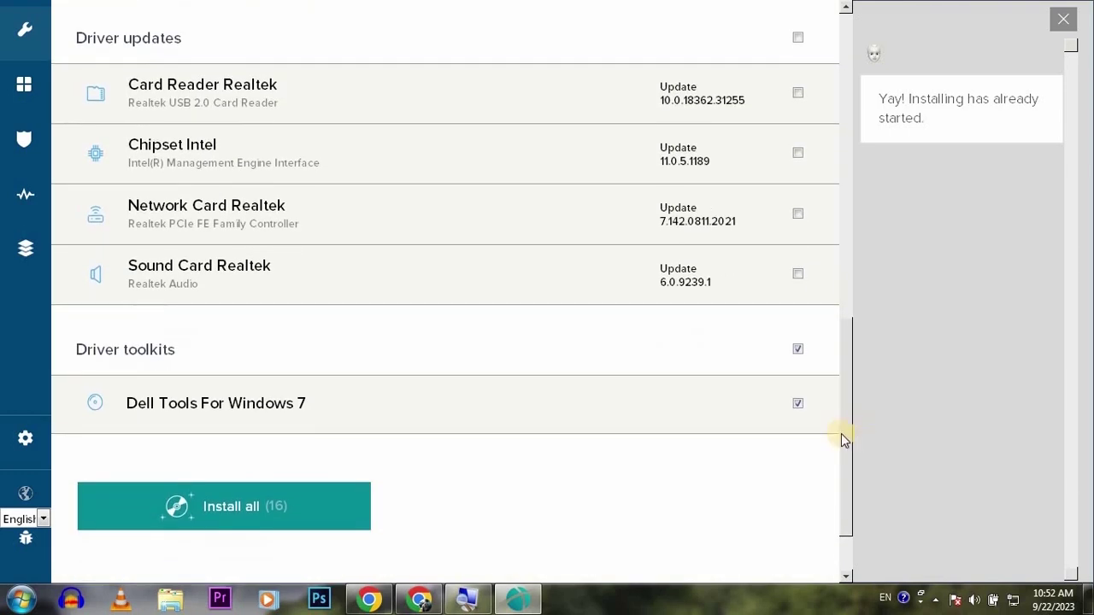
Run Install all (16) and let the driver installation complete
{"action": "left_click", "coordinate": [233, 509]}
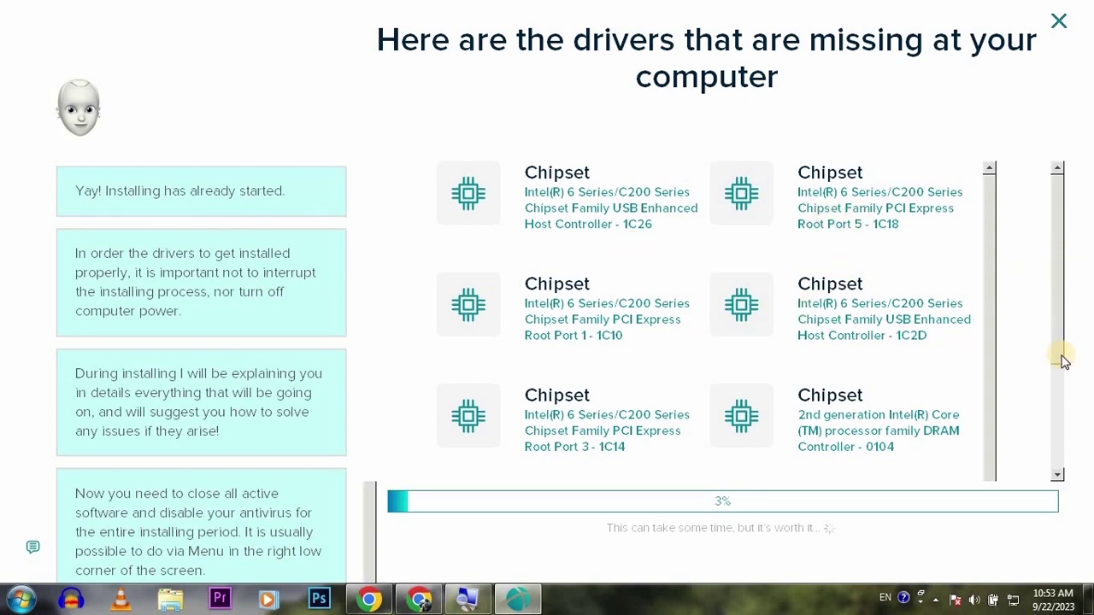
{"action": "scroll", "coordinate": [1062, 361], "scroll_direction": "down", "scroll_amount": 2}
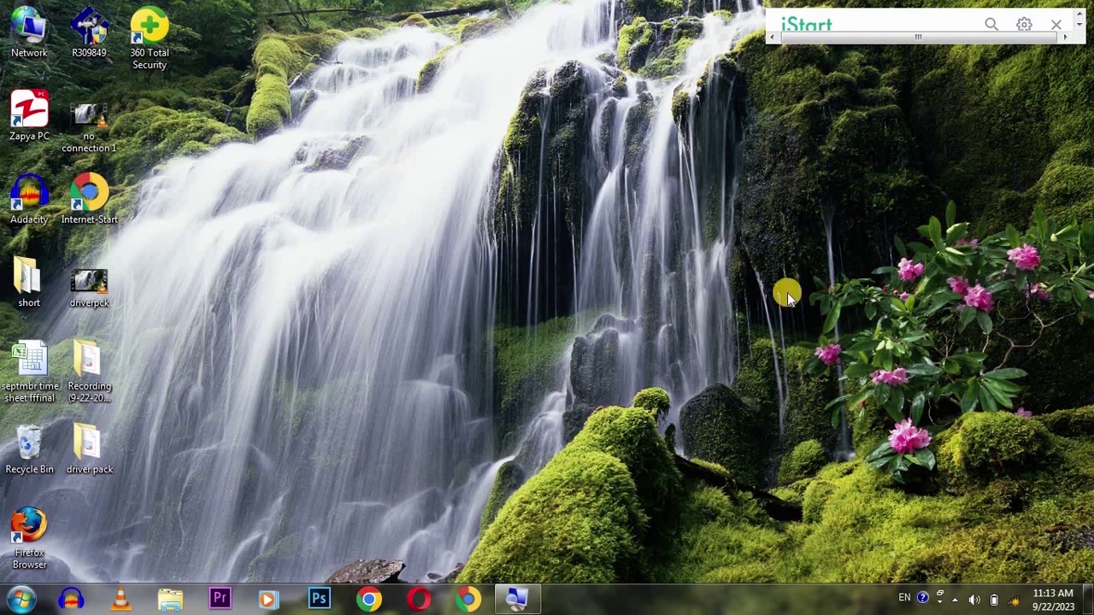
Choose the HUAWEI Y7 Prime 2018 hotspot from the wireless network list and connect
{"action": "left_click", "coordinate": [1016, 604]}
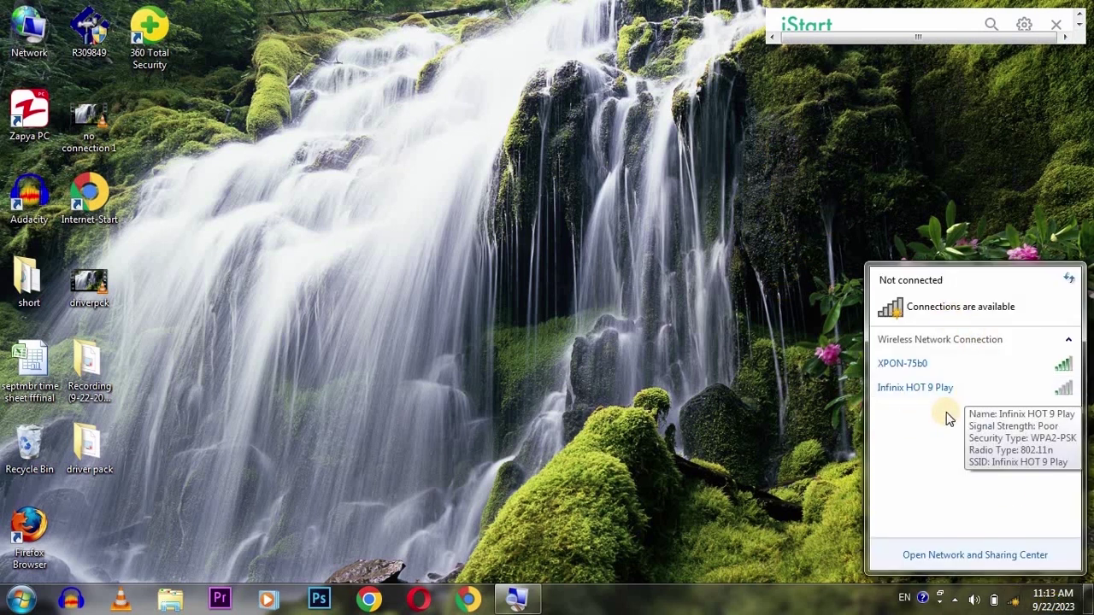
{"action": "left_click", "coordinate": [931, 366]}
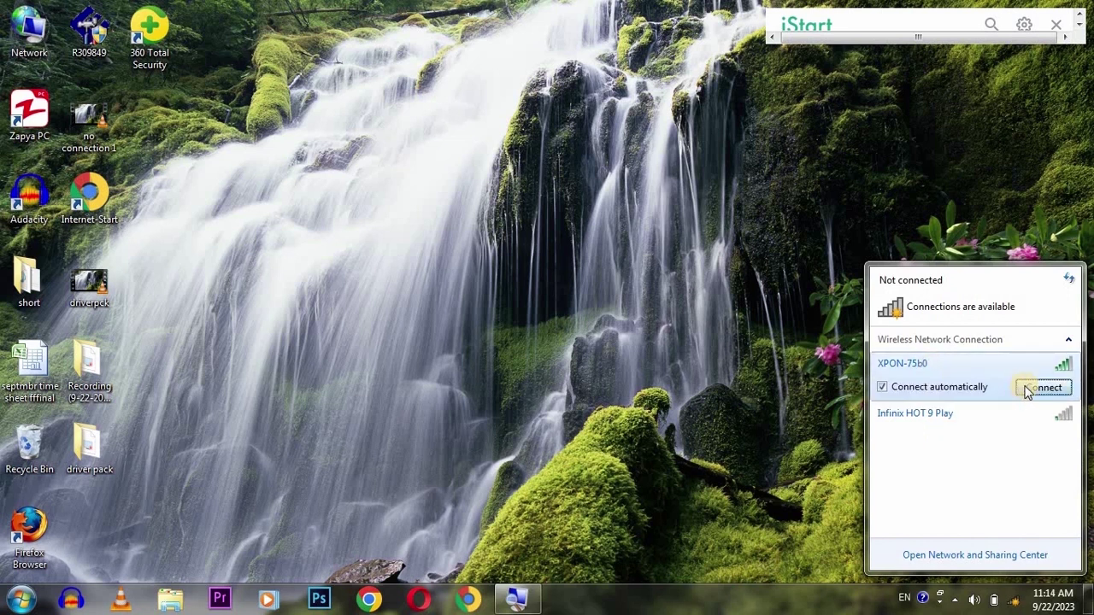
{"action": "left_click", "coordinate": [1047, 387]}
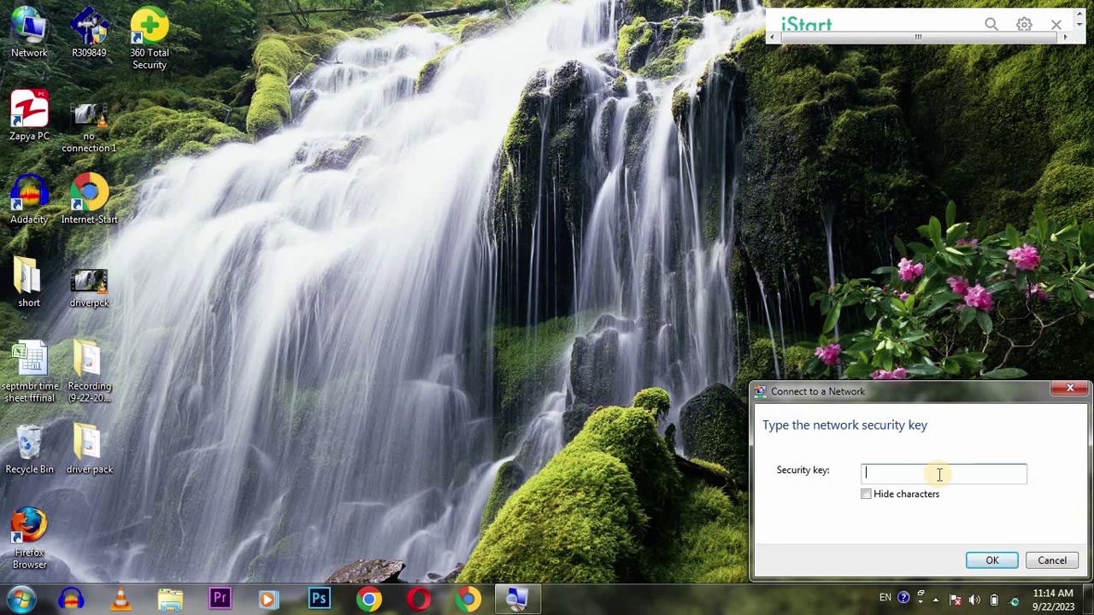
Enter the hotspot's security key, verify it, and confirm to connect
{"action": "left_click", "coordinate": [866, 494]}
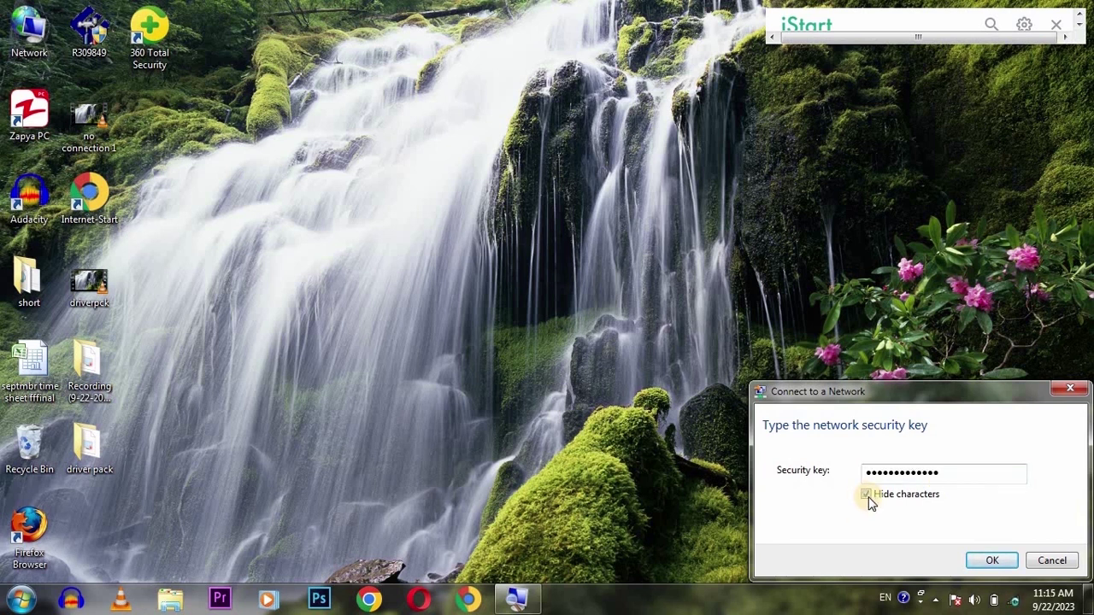
{"action": "left_click", "coordinate": [977, 481]}
{"action": "key", "text": "BackSpace"}
{"action": "key", "text": "BackSpace"}
{"action": "key", "text": "BackSpace"}
{"action": "key", "text": "BackSpace"}
{"action": "key", "text": "BackSpace"}
{"action": "key", "text": "BackSpace"}
{"action": "key", "text": "BackSpace"}
{"action": "key", "text": "BackSpace"}
{"action": "key", "text": "BackSpace"}
{"action": "key", "text": "BackSpace"}
{"action": "key", "text": "BackSpace"}
{"action": "key", "text": "BackSpace"}
{"action": "key", "text": "BackSpace"}
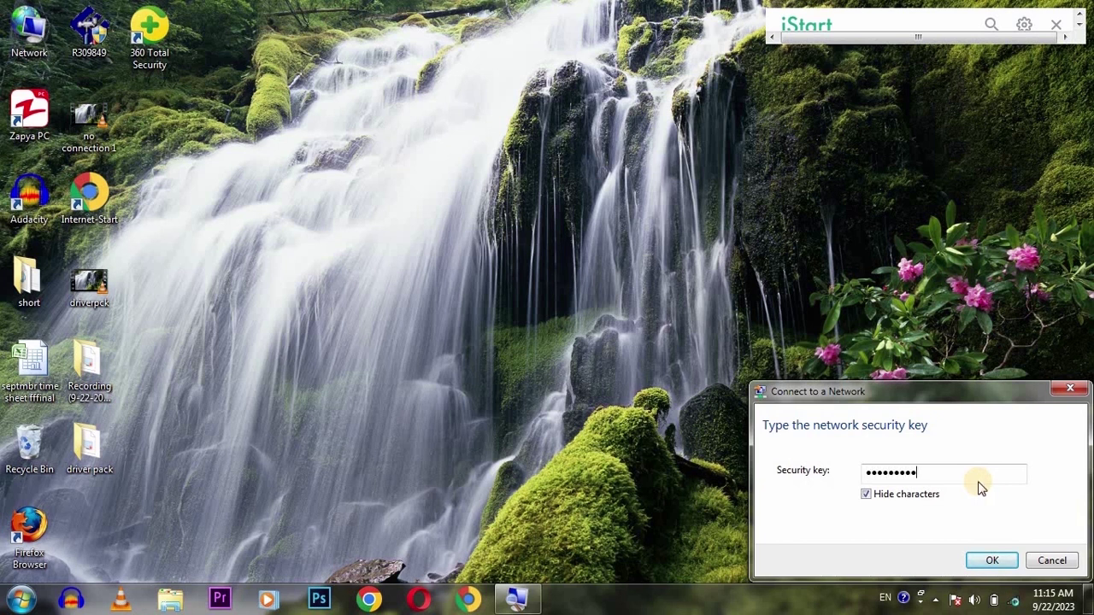
{"action": "left_click", "coordinate": [866, 494]}
{"action": "left_click", "coordinate": [866, 494]}
{"action": "left_click", "coordinate": [991, 560]}
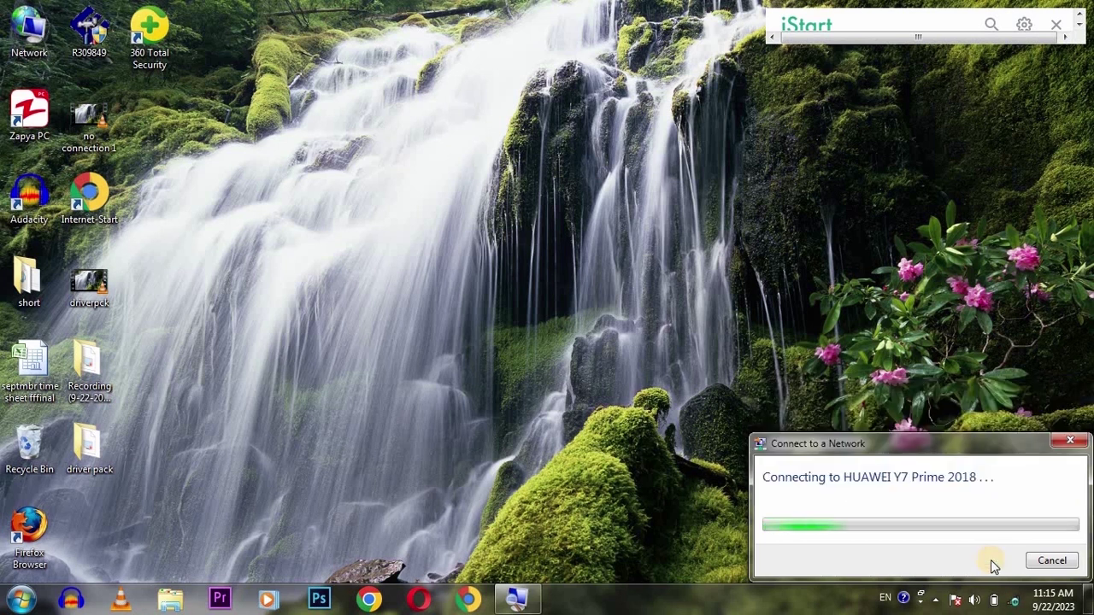